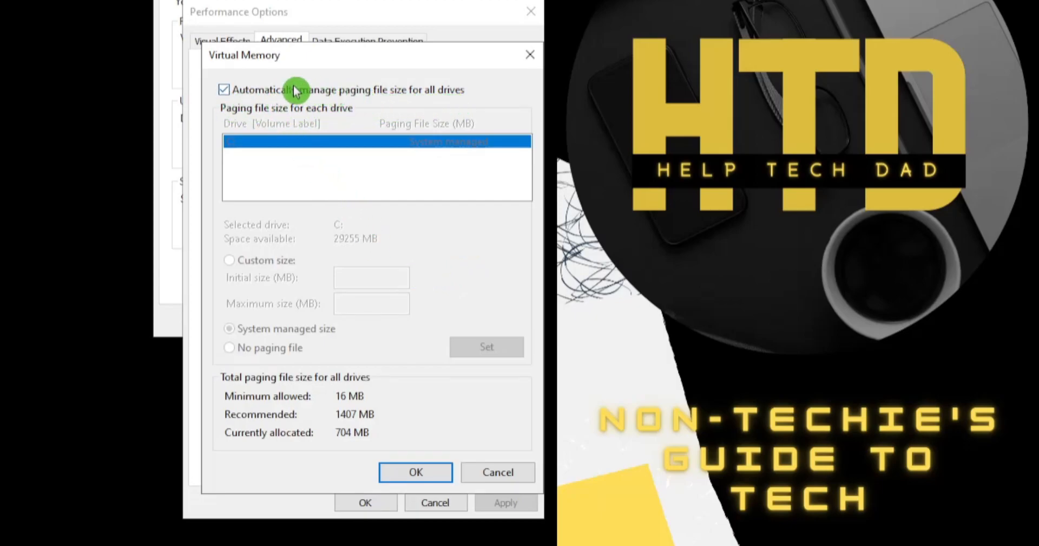
Turn off automatic paging file management and set drive C: to a custom size of 1407 MB initial and 1407 MB maximum.
left_click(226, 92)
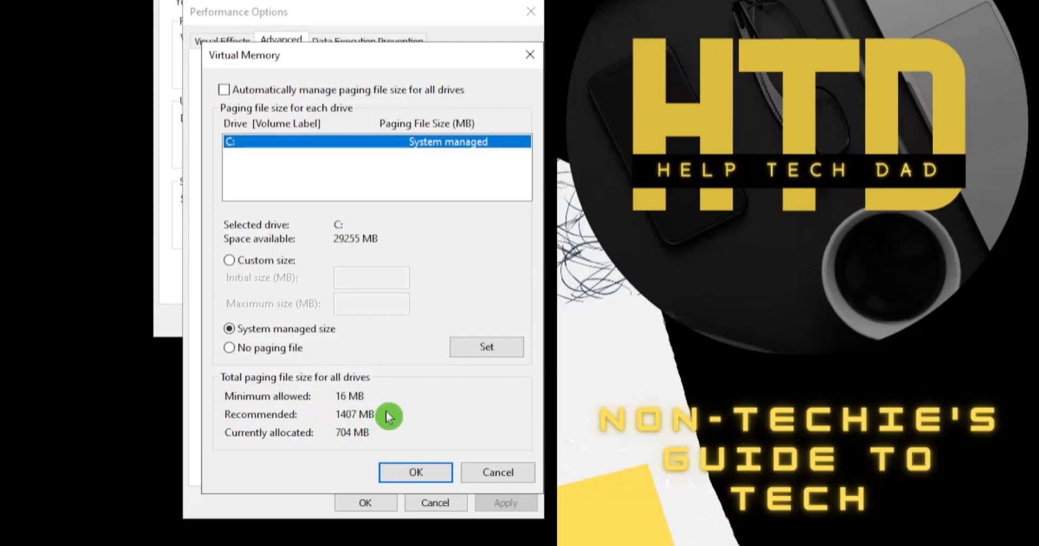
left_click(240, 261)
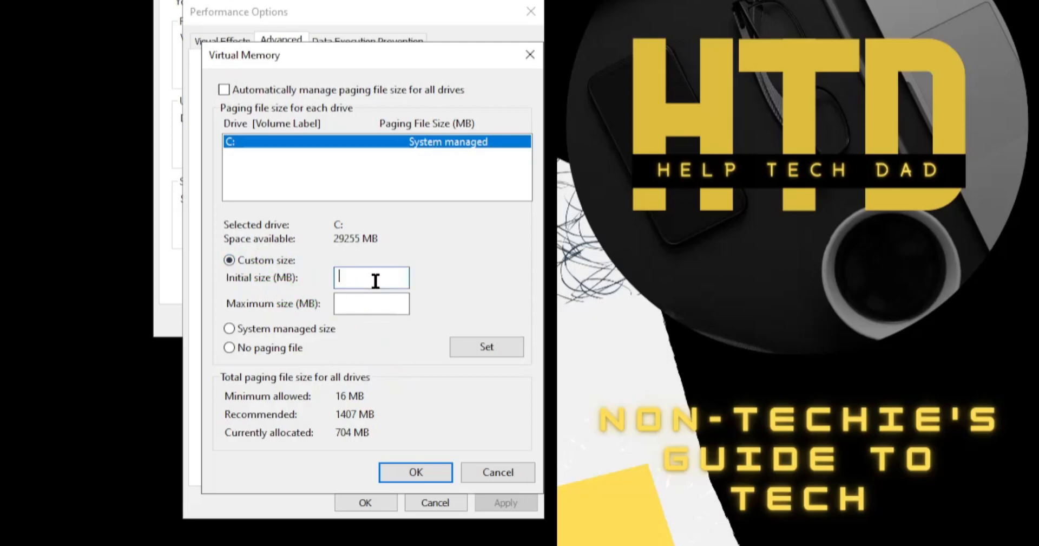
type("1407")
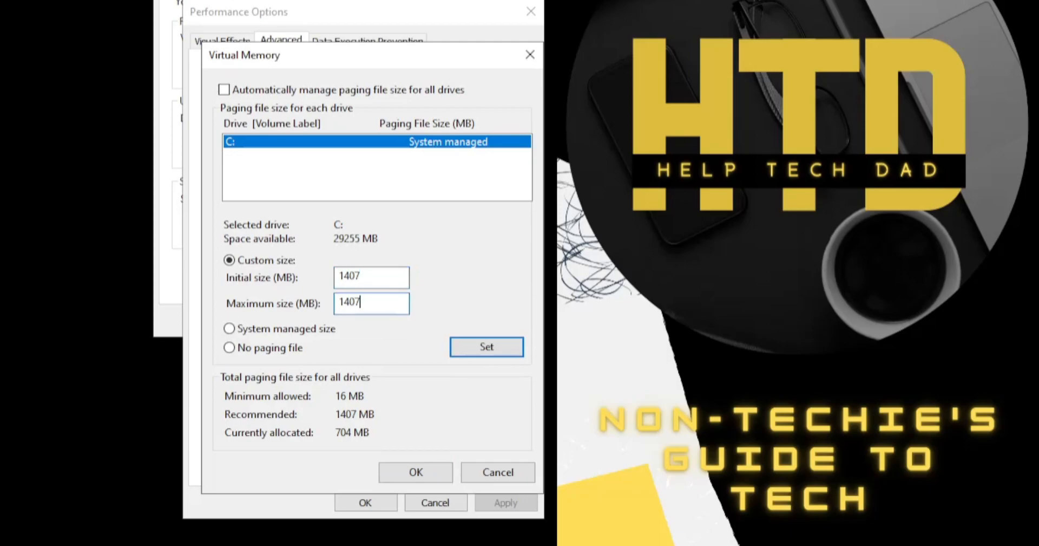
left_click(464, 346)
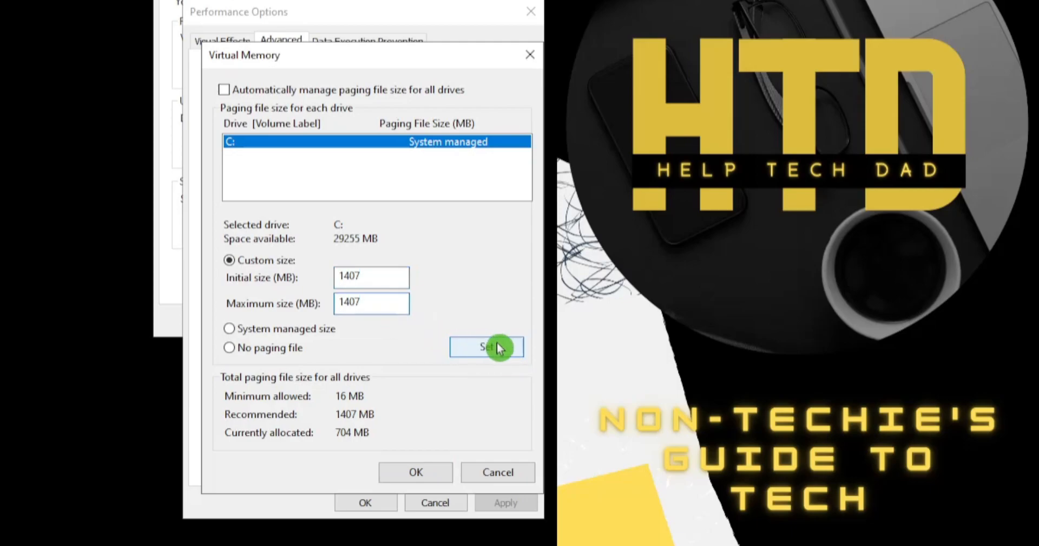
left_click(509, 348)
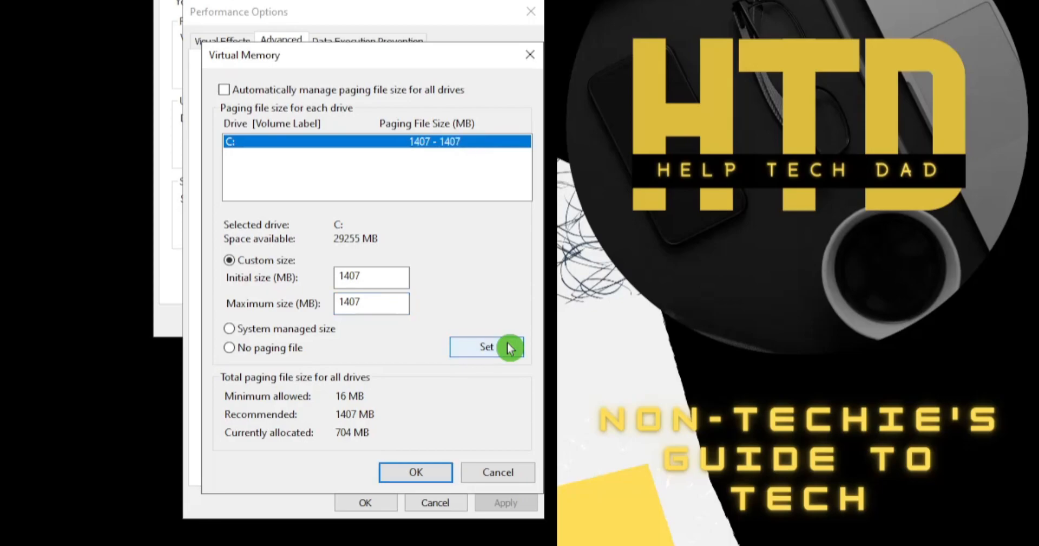
left_click(419, 471)
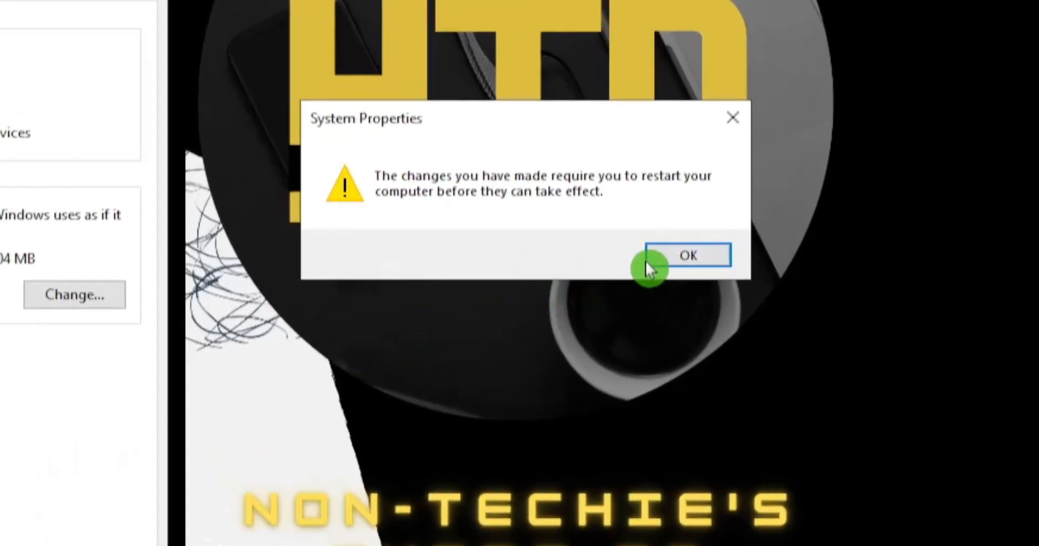
left_click(705, 255)
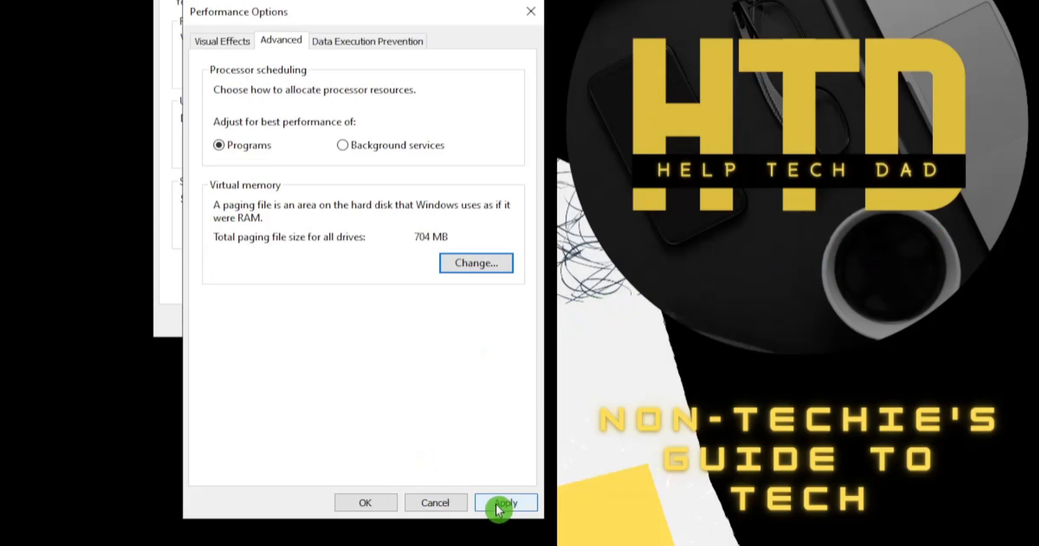
Apply the performance options, close the system dialogs and postpone the computer restart.
left_click(496, 505)
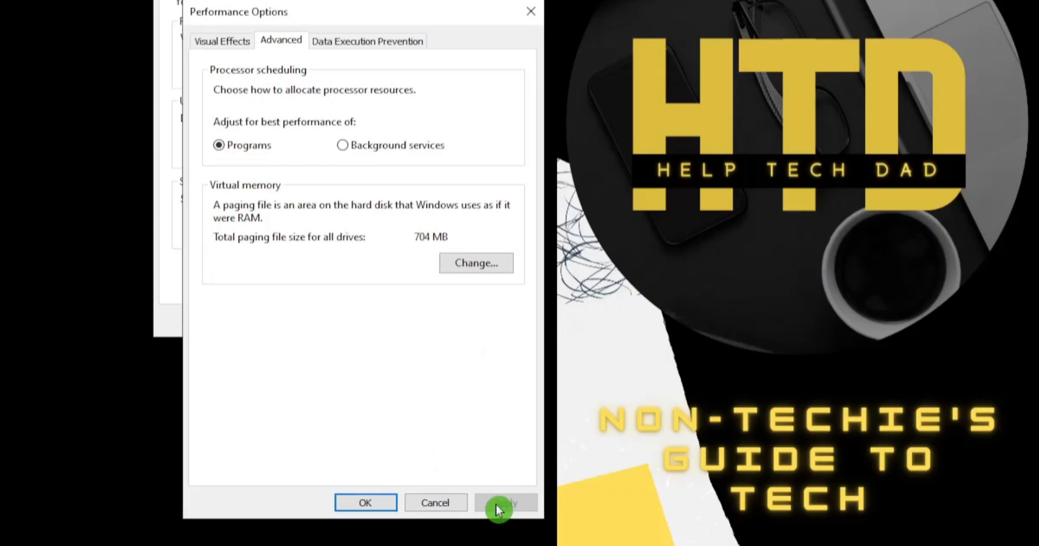
left_click(368, 502)
left_click(316, 461)
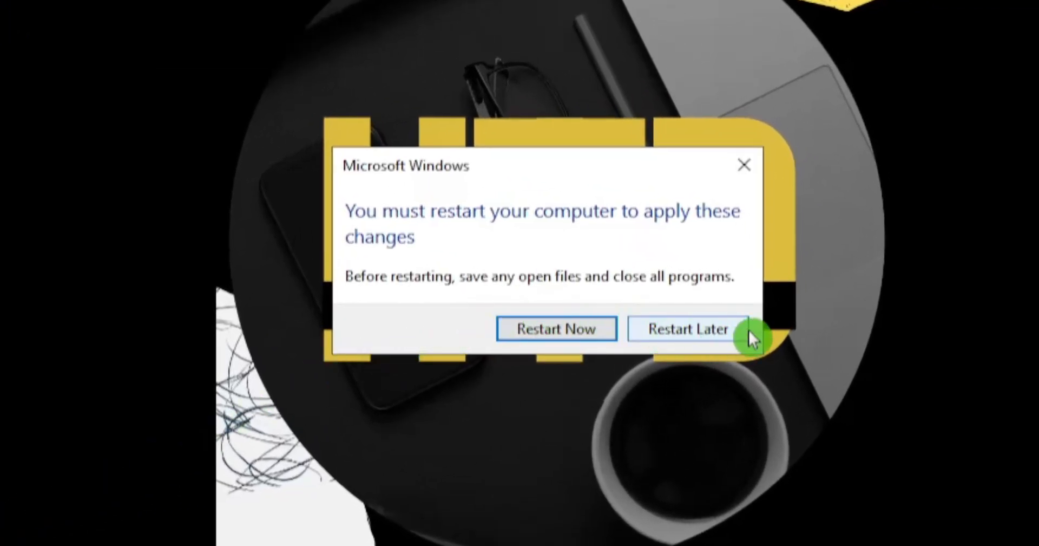
left_click(678, 326)
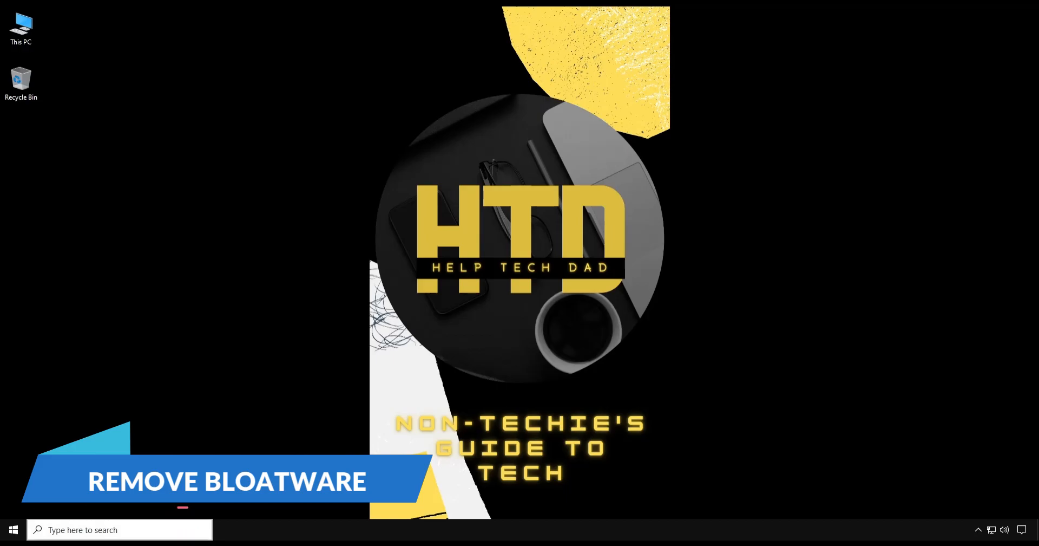
Search Windows for "add remove" and open the Add or remove programs settings.
left_click(87, 529)
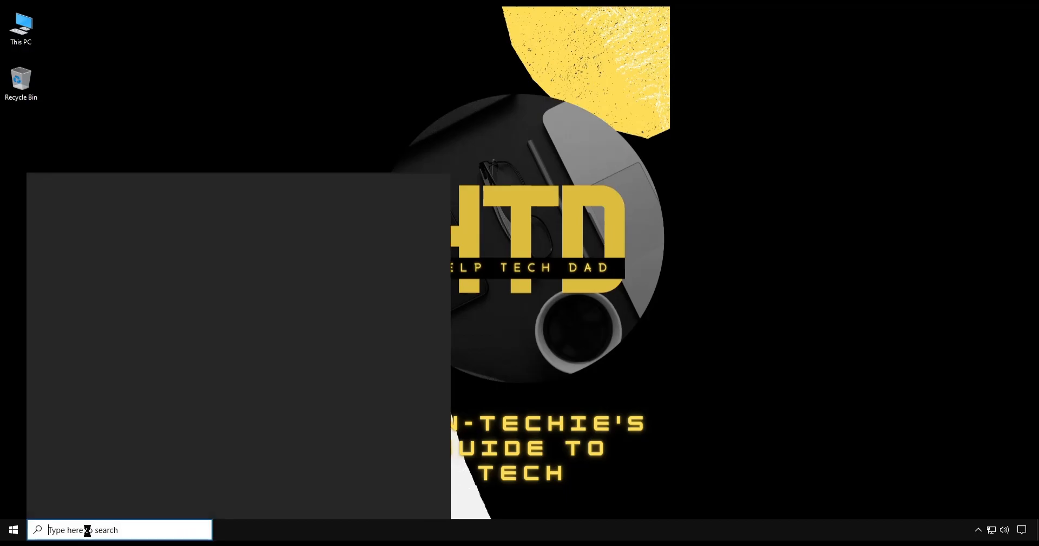
type("add remove")
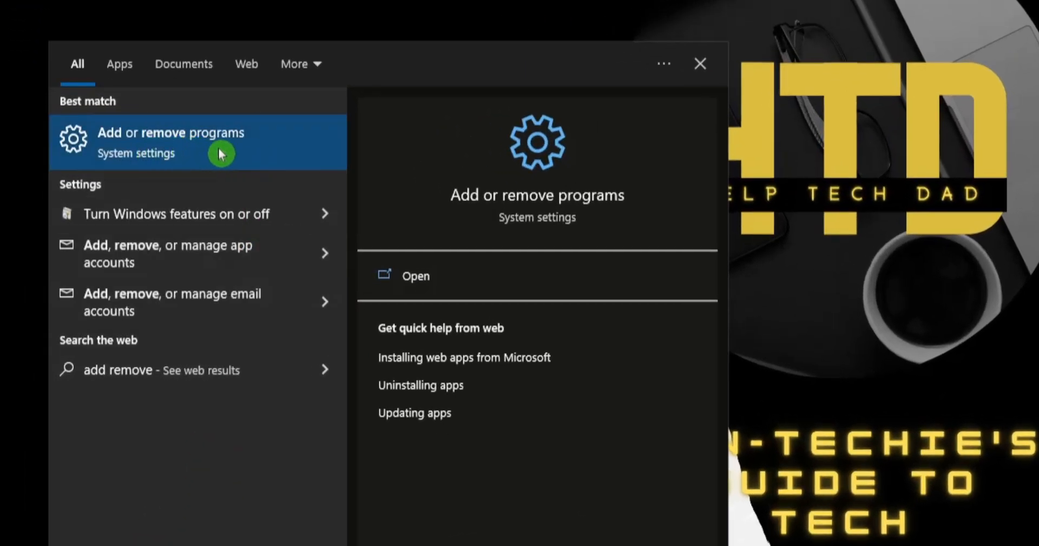
left_click(222, 154)
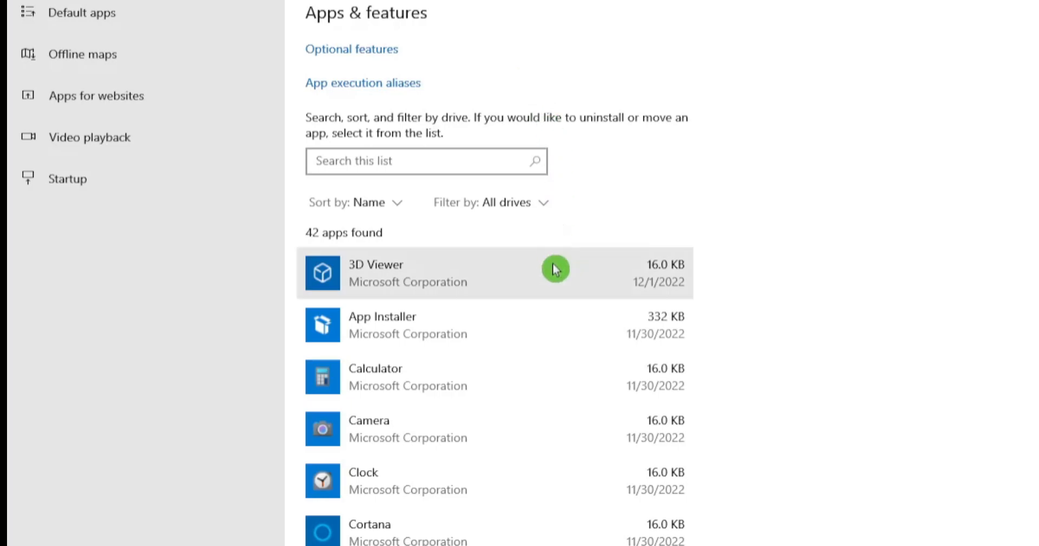
Look through the list of installed apps and sort it by size.
scroll(542, 275, "down", 9)
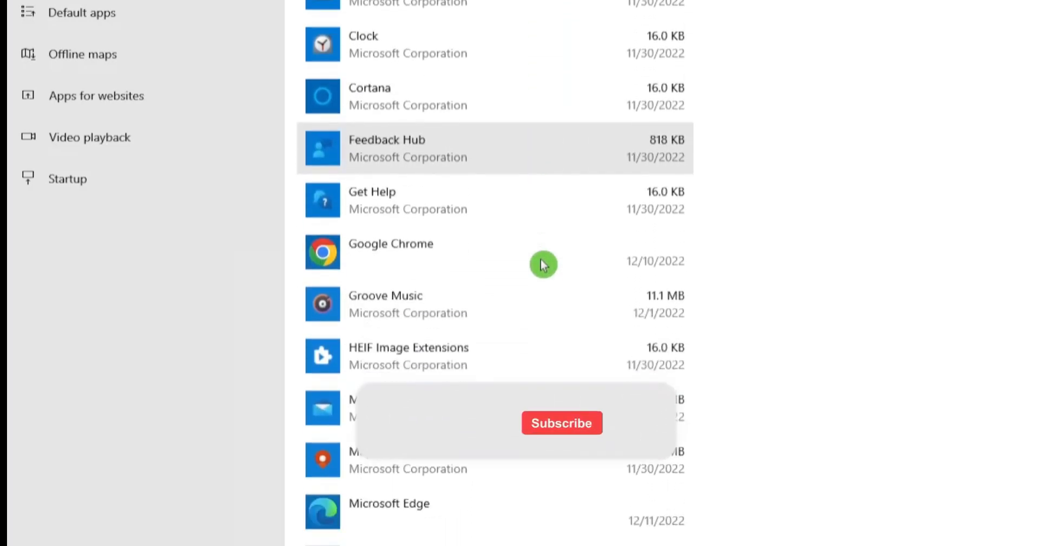
scroll(542, 264, "down", 15)
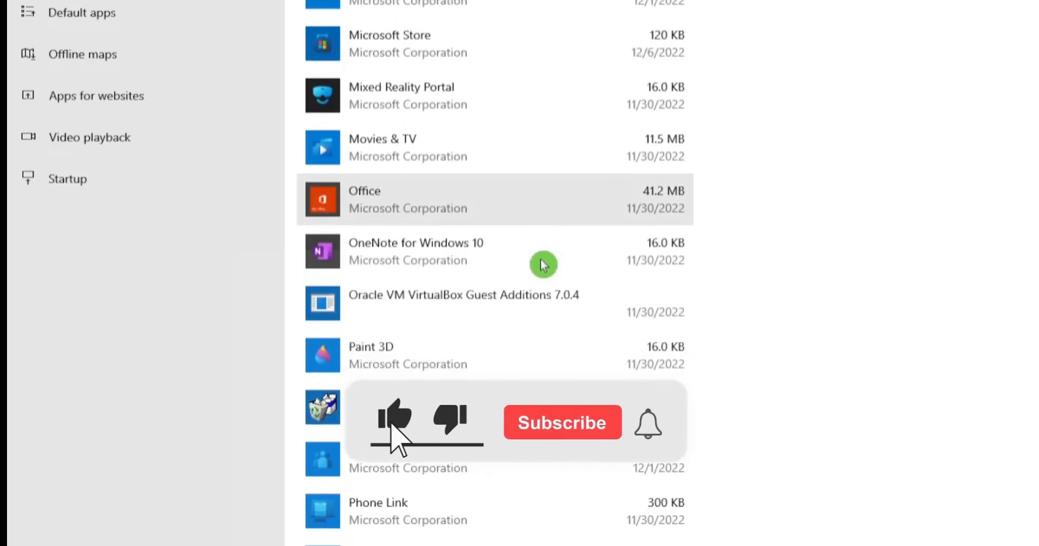
scroll(542, 265, "down", 9)
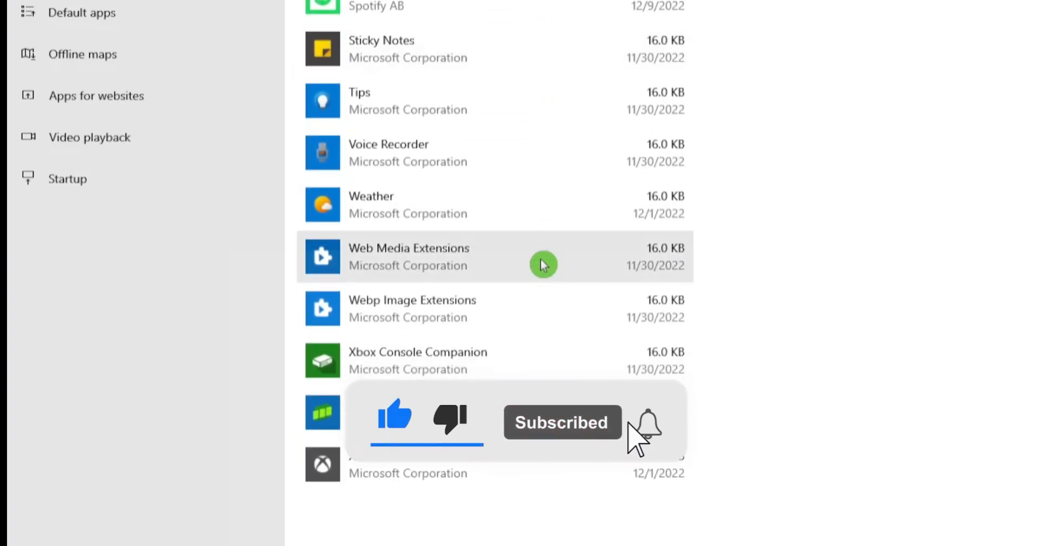
scroll(543, 276, "up", 20)
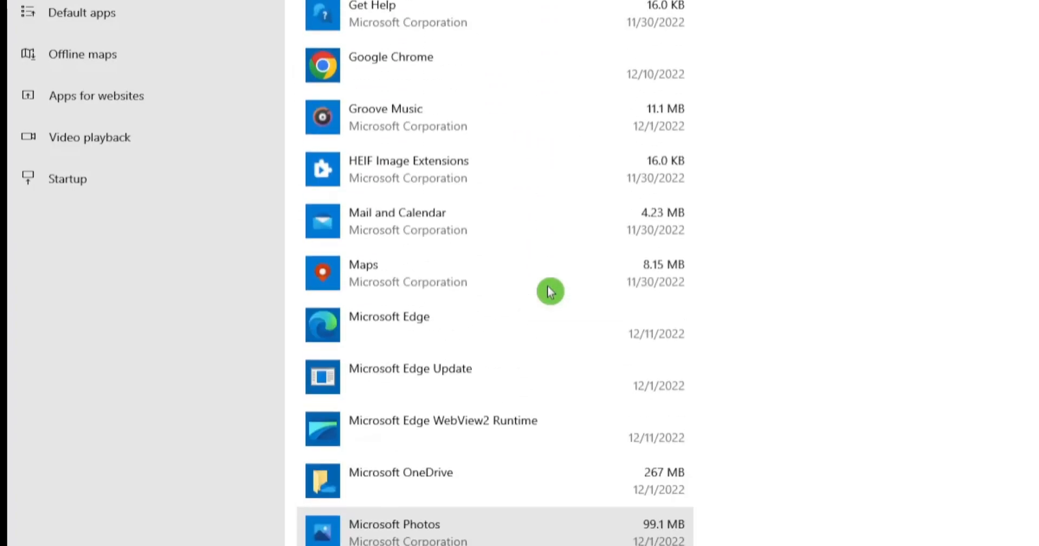
scroll(553, 282, "up", 6)
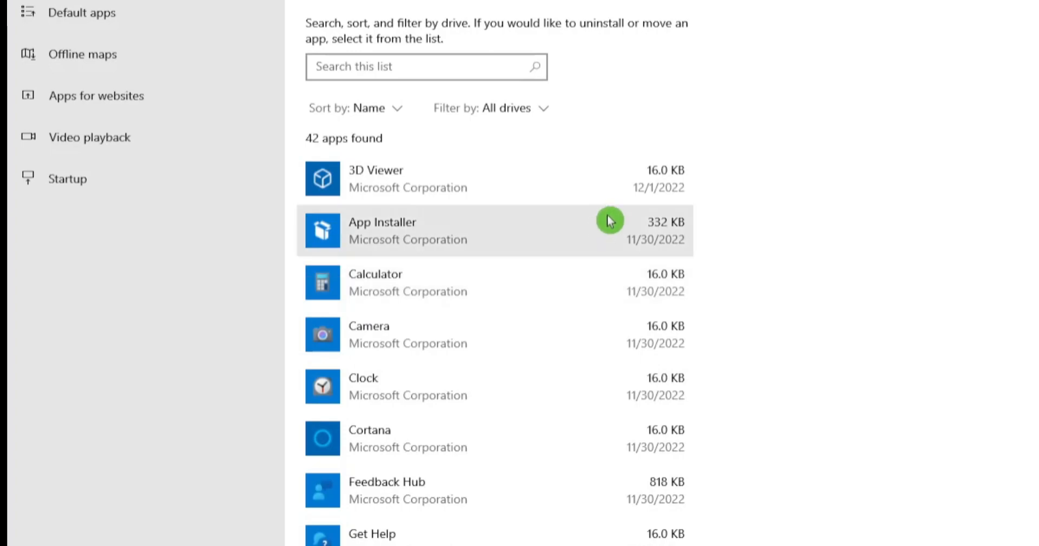
left_click(393, 109)
left_click(359, 172)
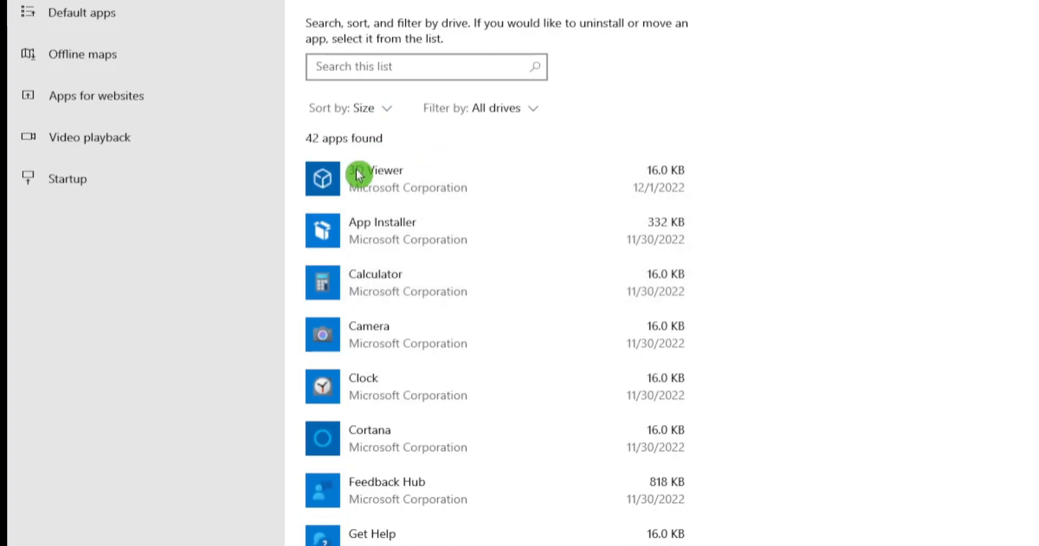
Uninstall the Spotify Music app.
scroll(402, 163, "down", 2)
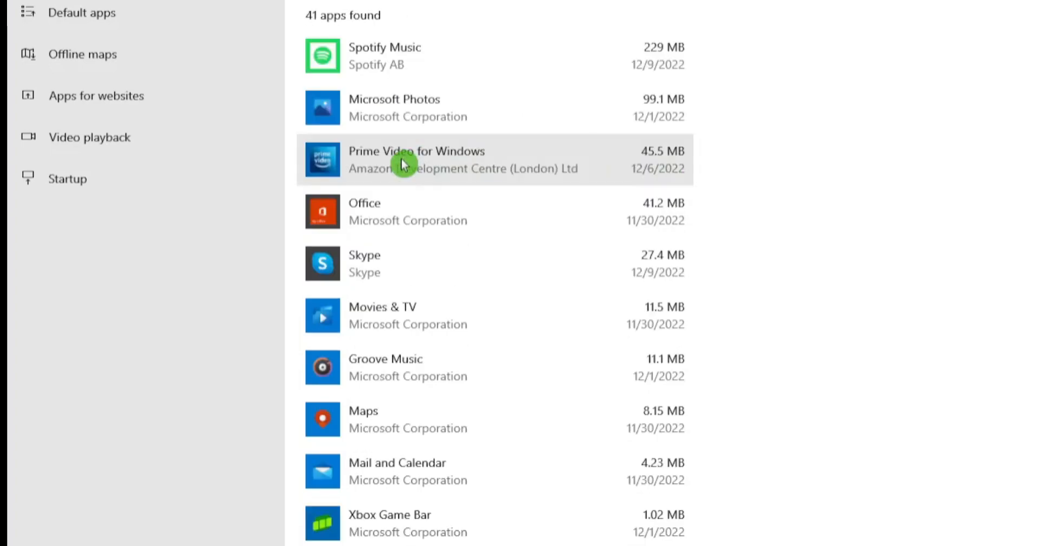
left_click(484, 48)
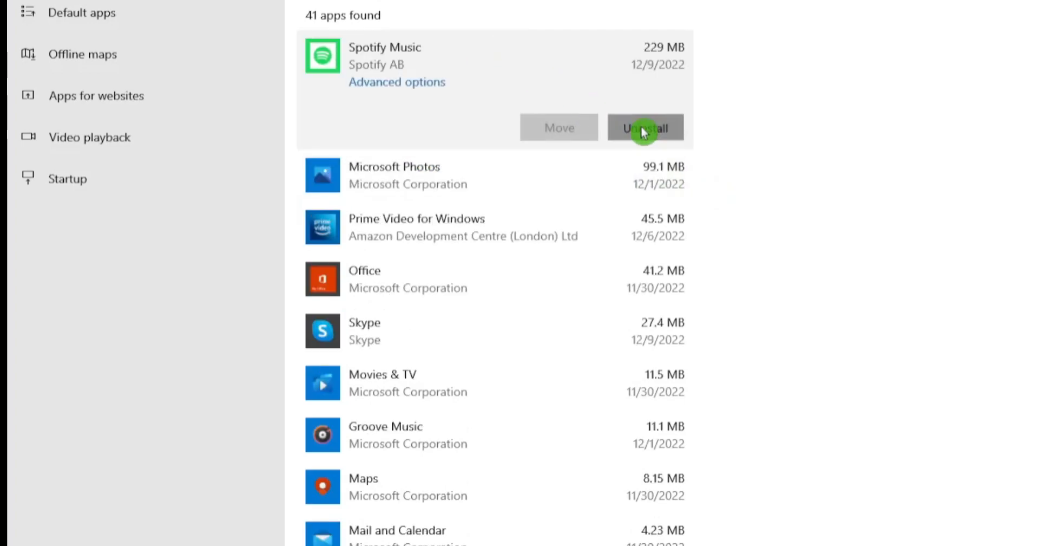
left_click(643, 130)
left_click(699, 86)
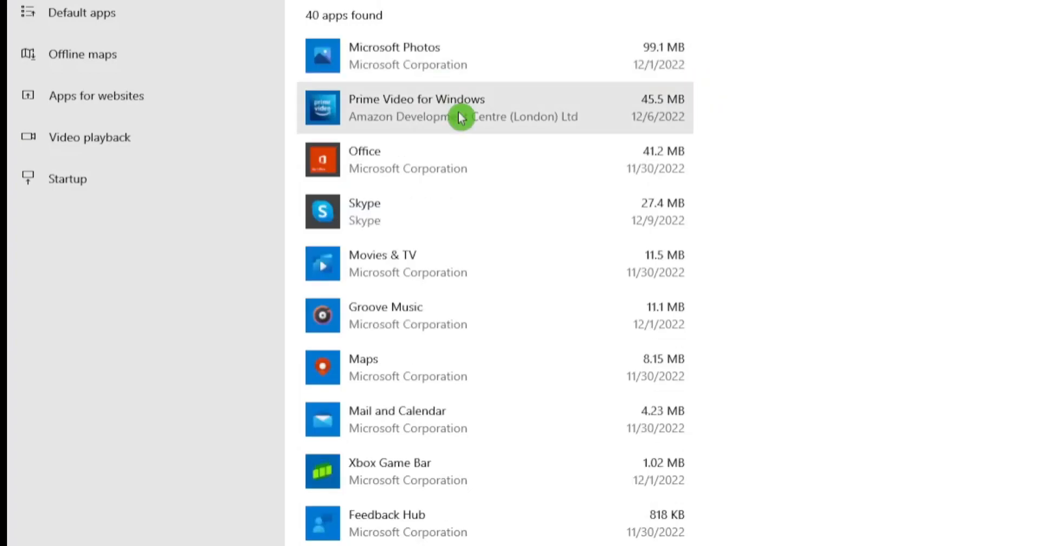
Uninstall the Prime Video for Windows app and close the Settings window.
left_click(569, 117)
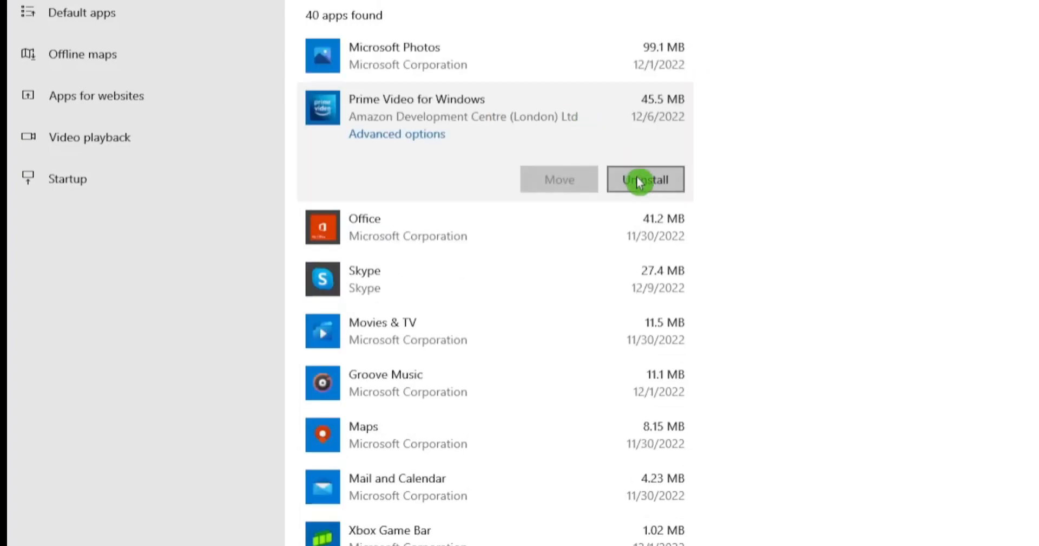
left_click(638, 180)
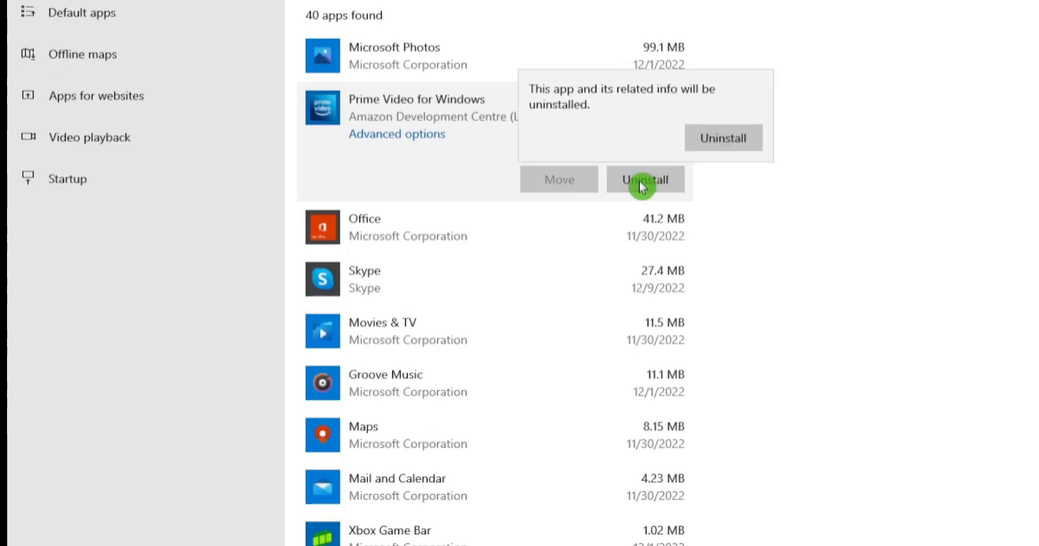
left_click(725, 135)
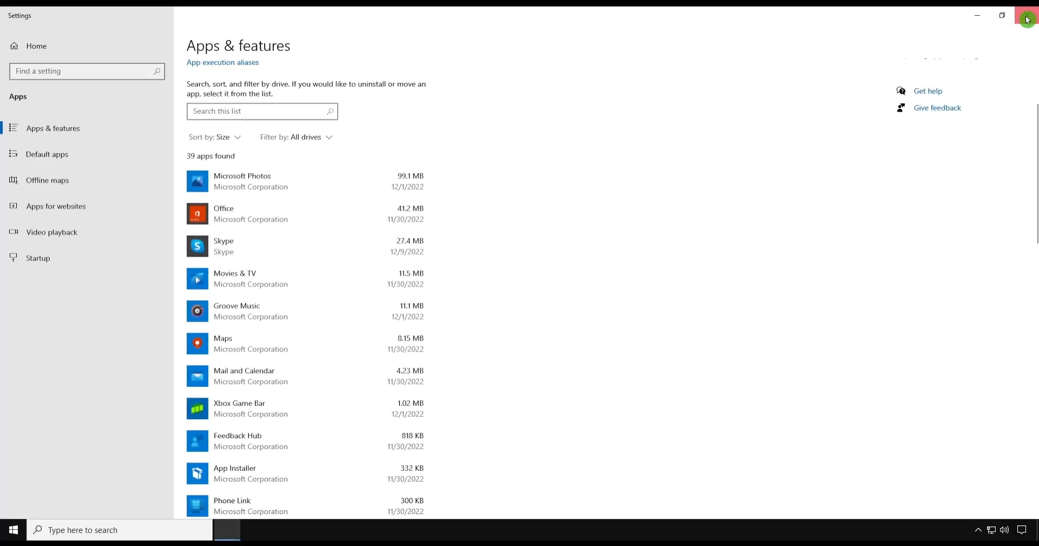
left_click(1028, 19)
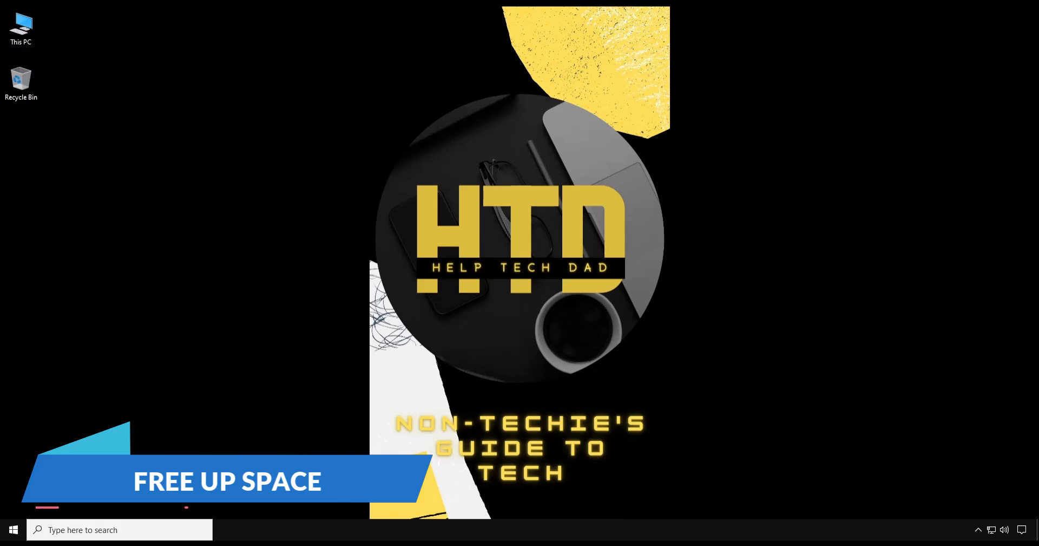
Search Windows for "storage", open Storage settings and turn on Storage Sense.
left_click(157, 528)
type("sto")
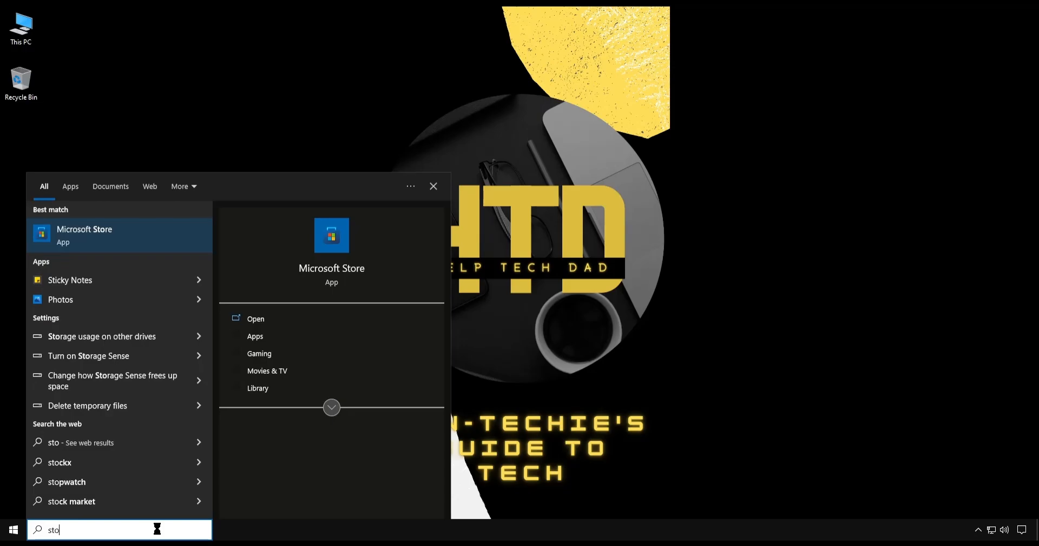
type("rage")
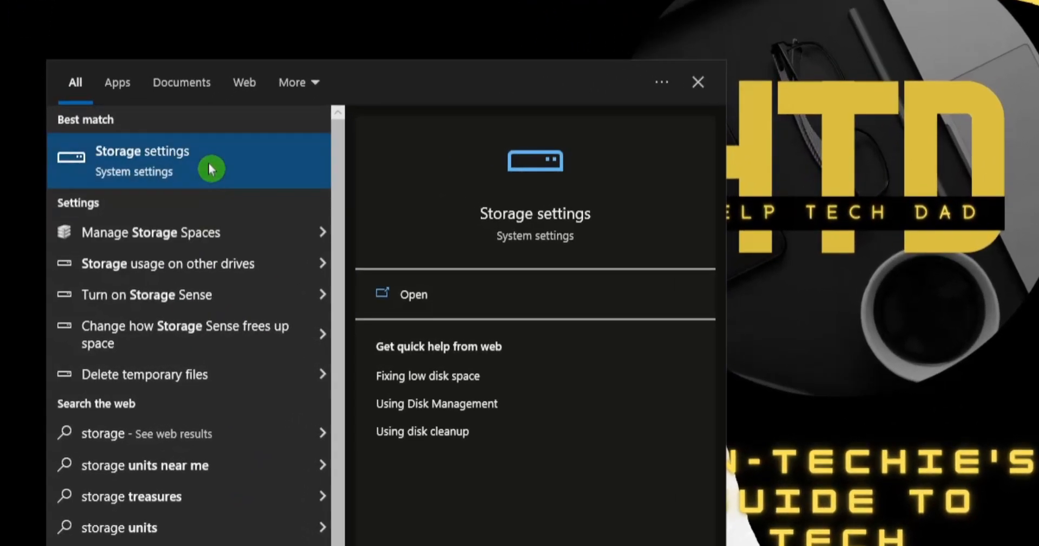
left_click(209, 162)
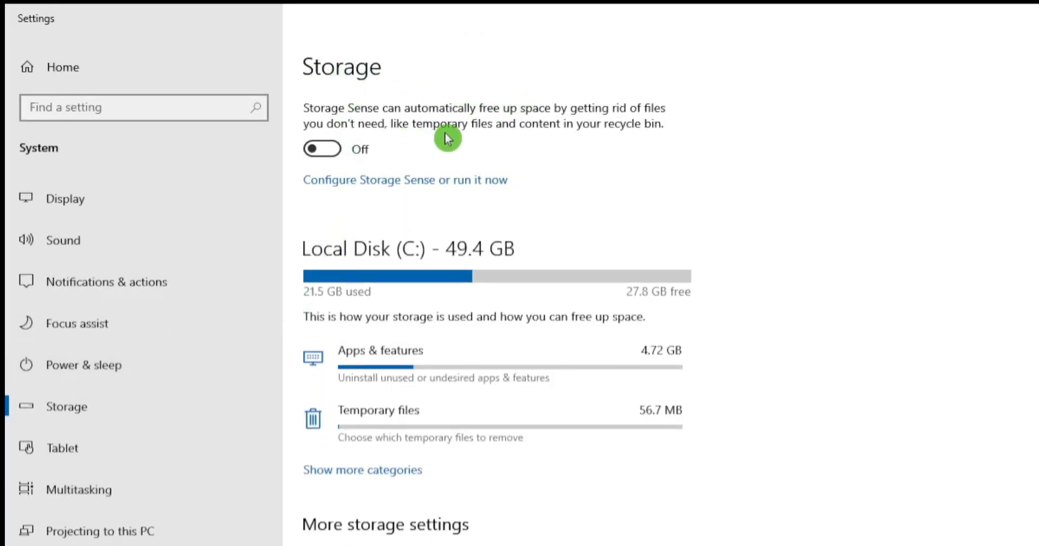
left_click(323, 149)
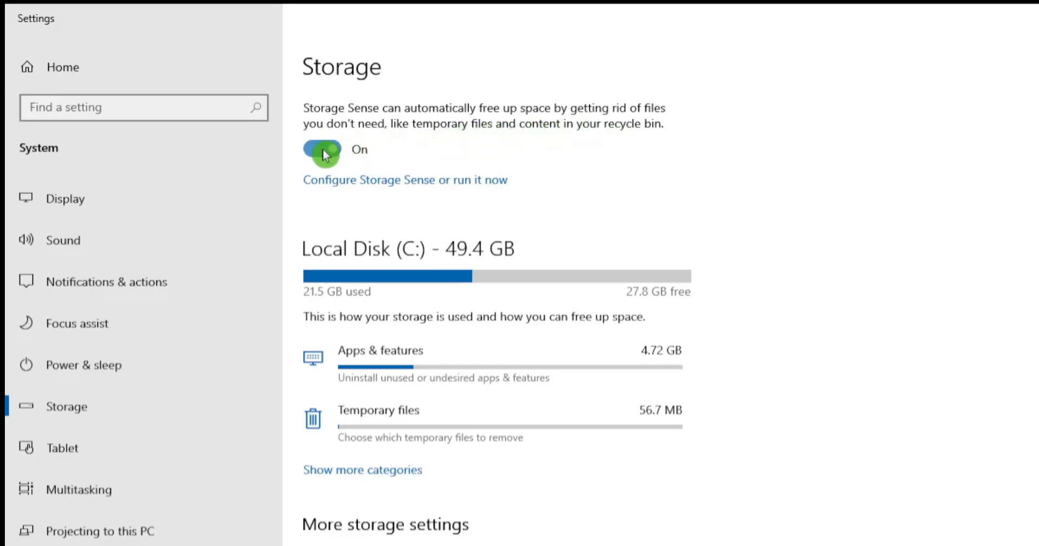
Configure Storage Sense to run during low free disk space, clean up files immediately and return to the Storage page.
left_click(418, 180)
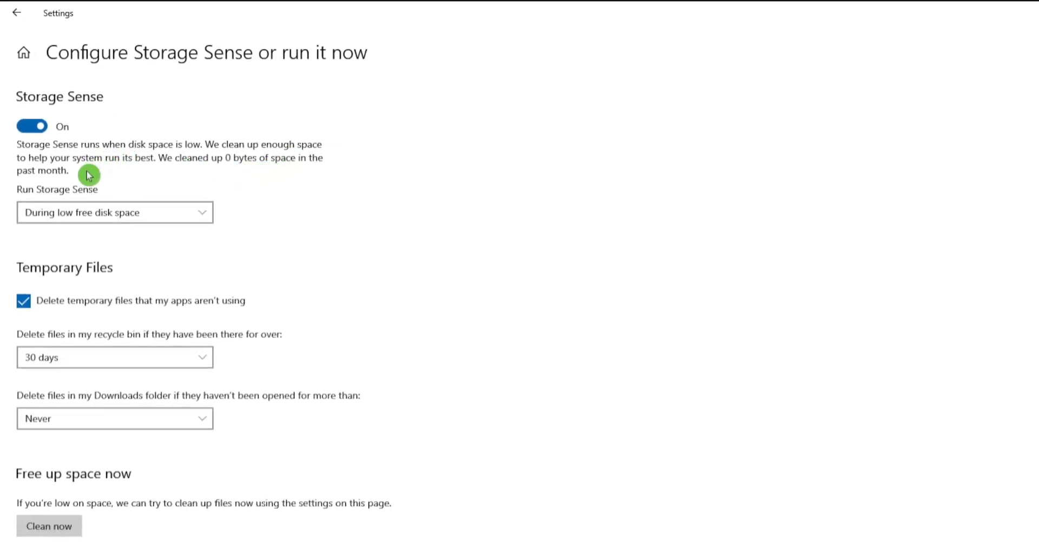
left_click(167, 216)
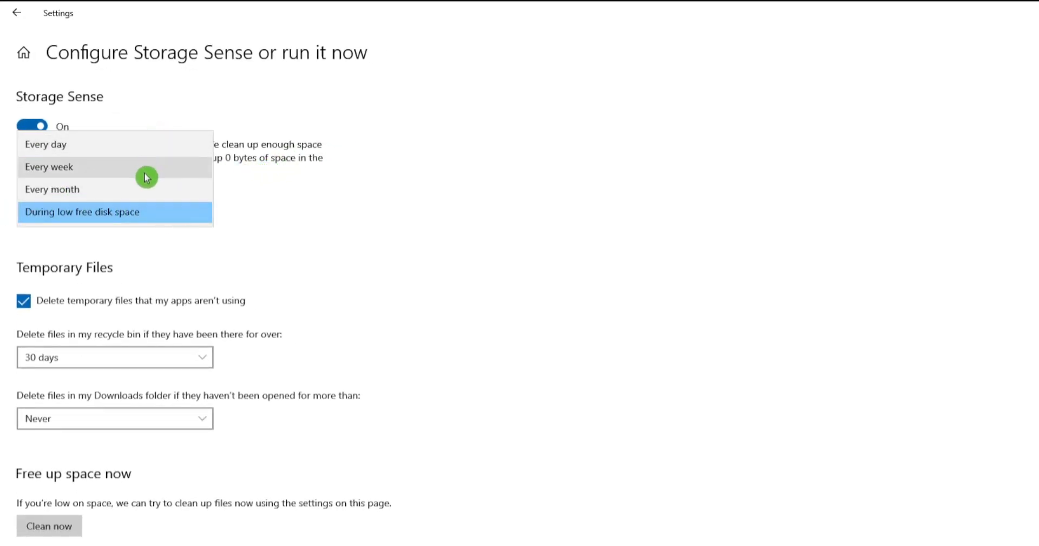
left_click(150, 210)
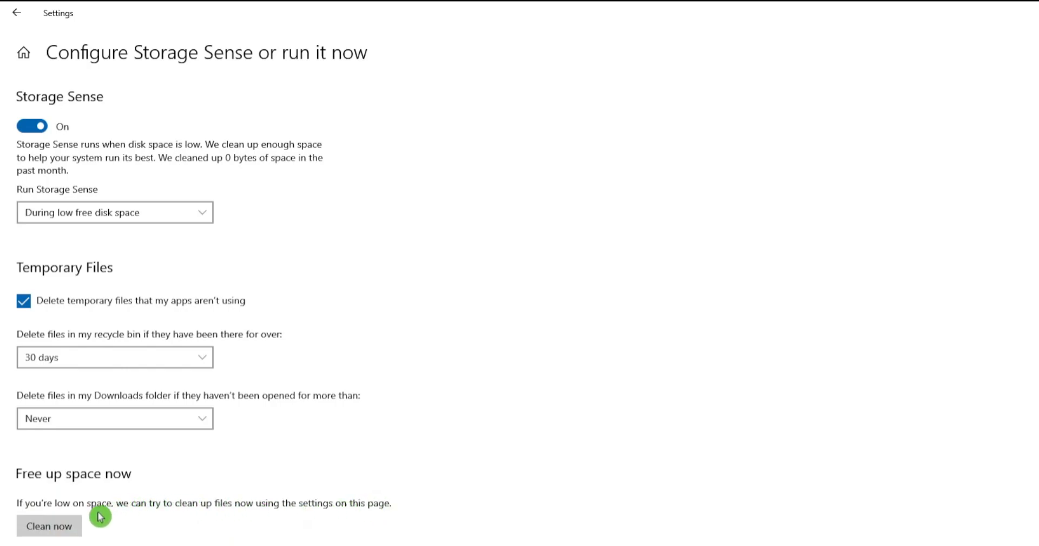
left_click(60, 529)
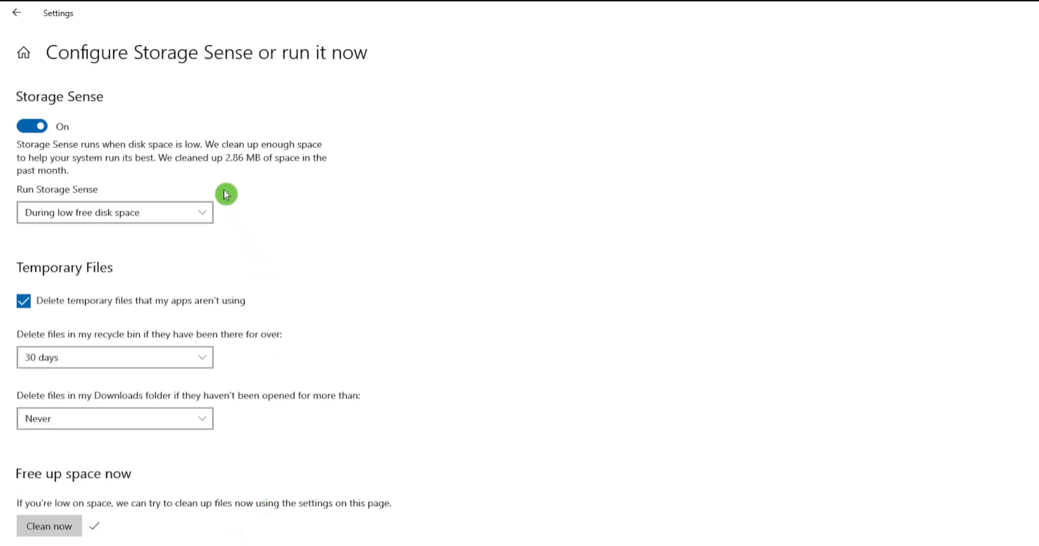
left_click(17, 18)
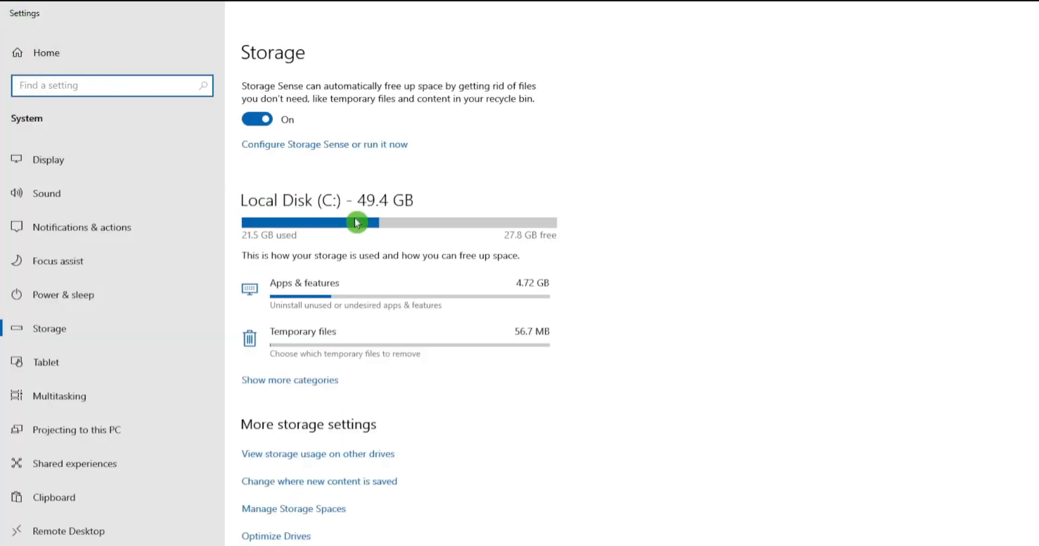
Remove the preselected temporary files, including Thumbnails, Microsoft Defender Antivirus and DirectX Shader Cache, and close the Settings window.
left_click(429, 356)
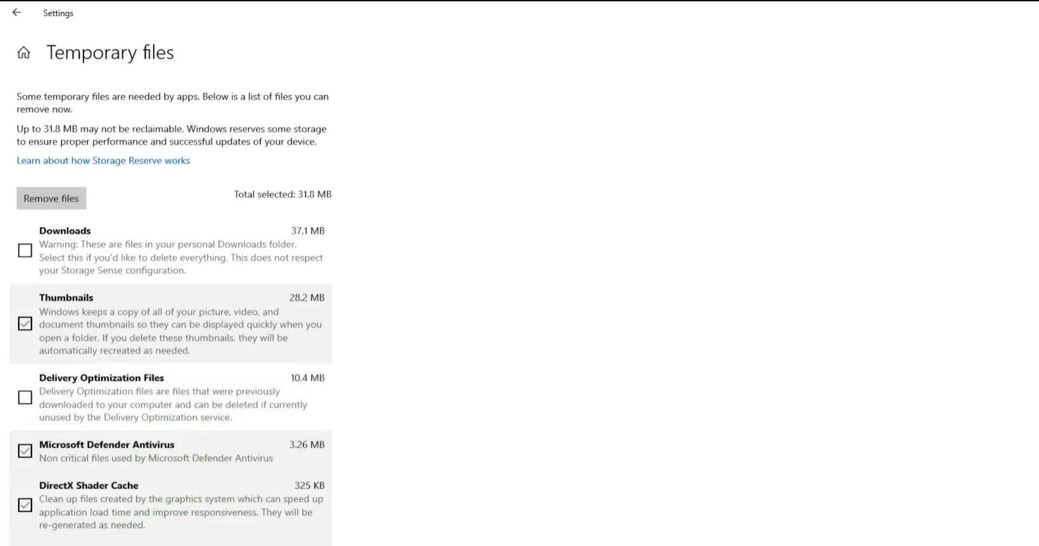
scroll(170, 325, "down", 2)
scroll(171, 324, "up", 2)
left_click(84, 204)
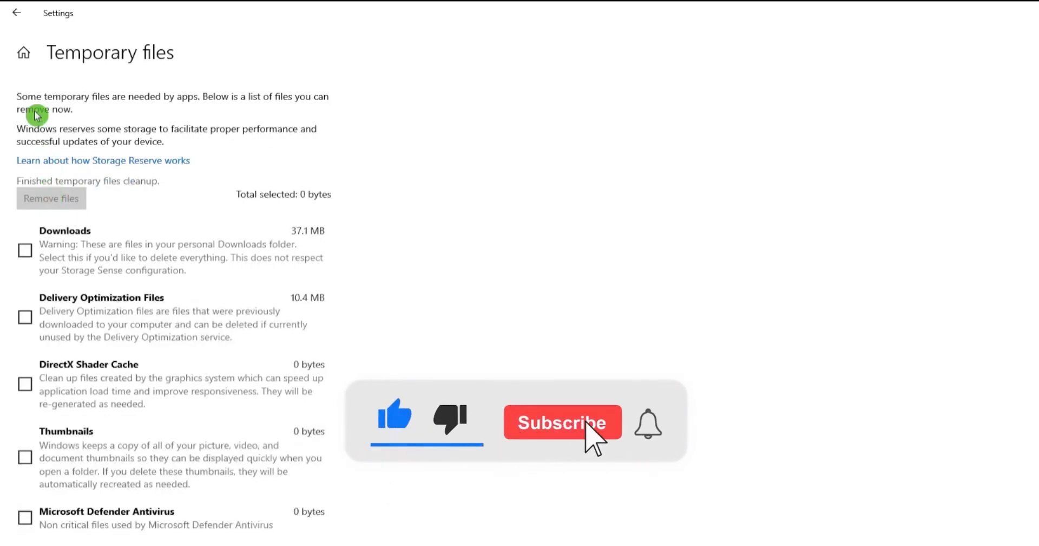
left_click(19, 16)
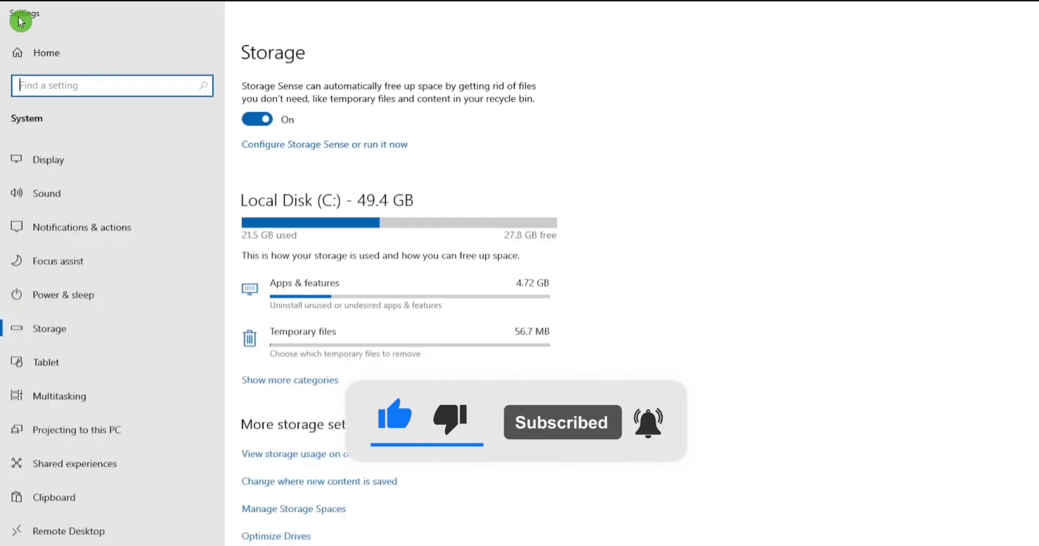
left_click(1029, 21)
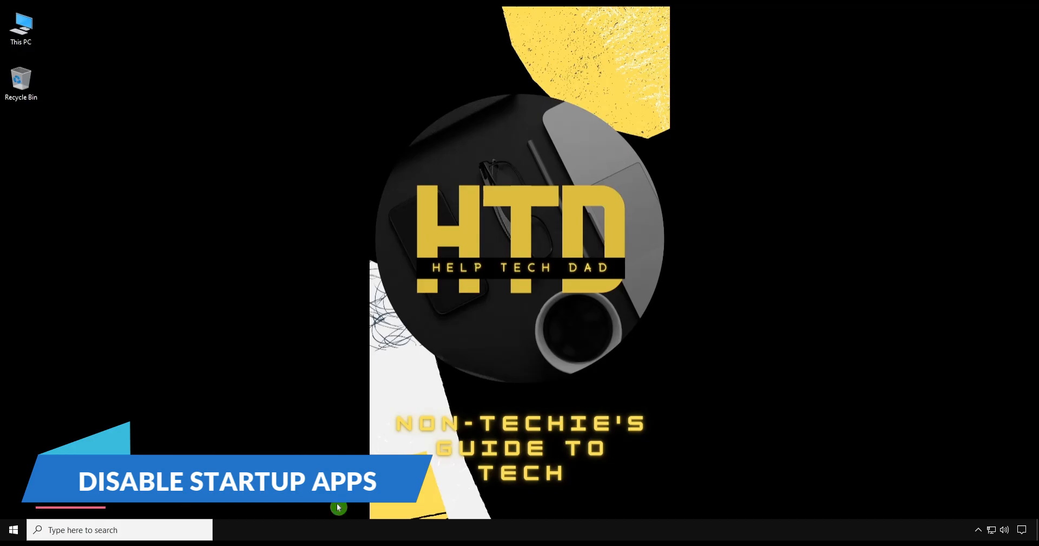
Search Windows for "startup" and open the Startup Apps settings.
left_click(170, 529)
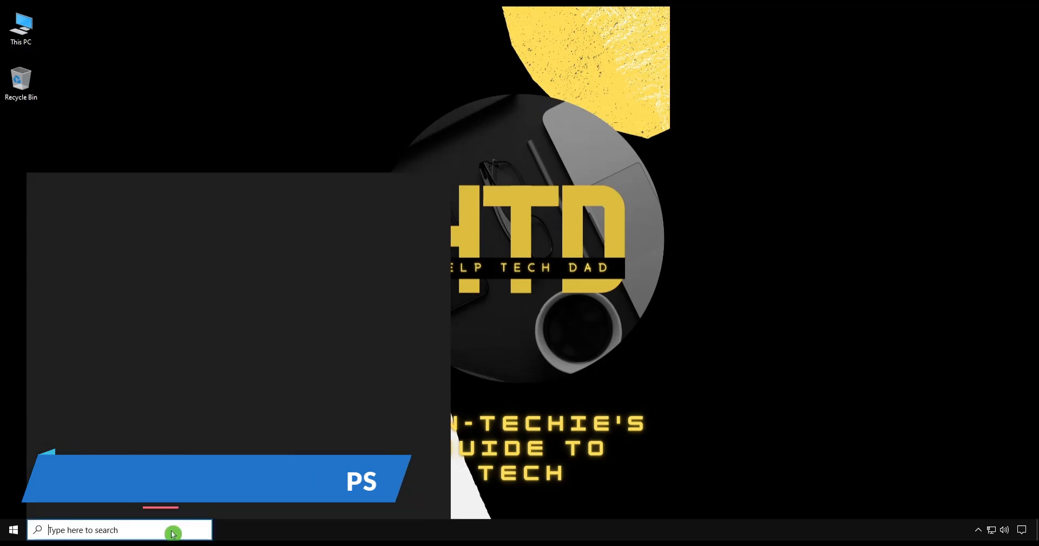
type("start")
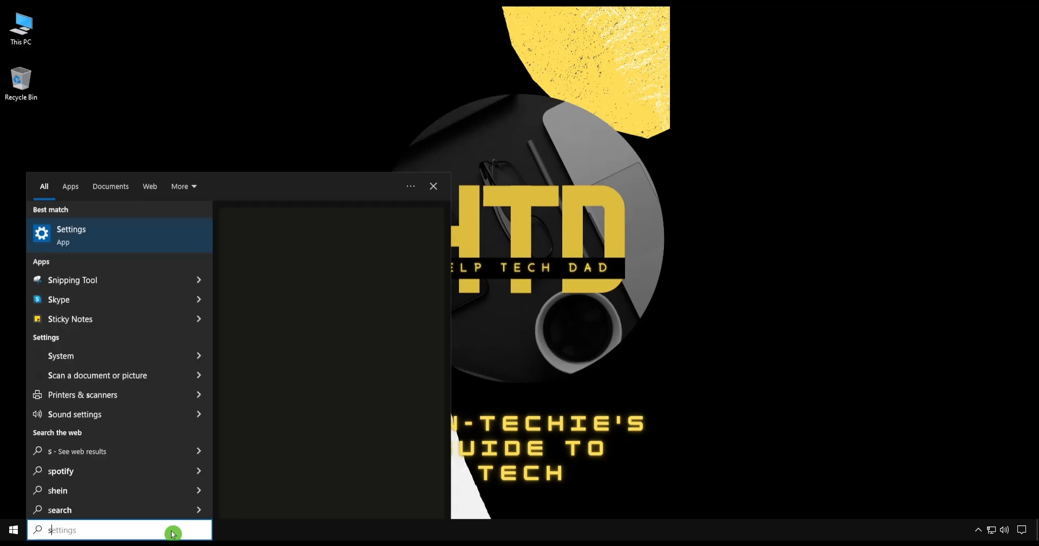
type("up")
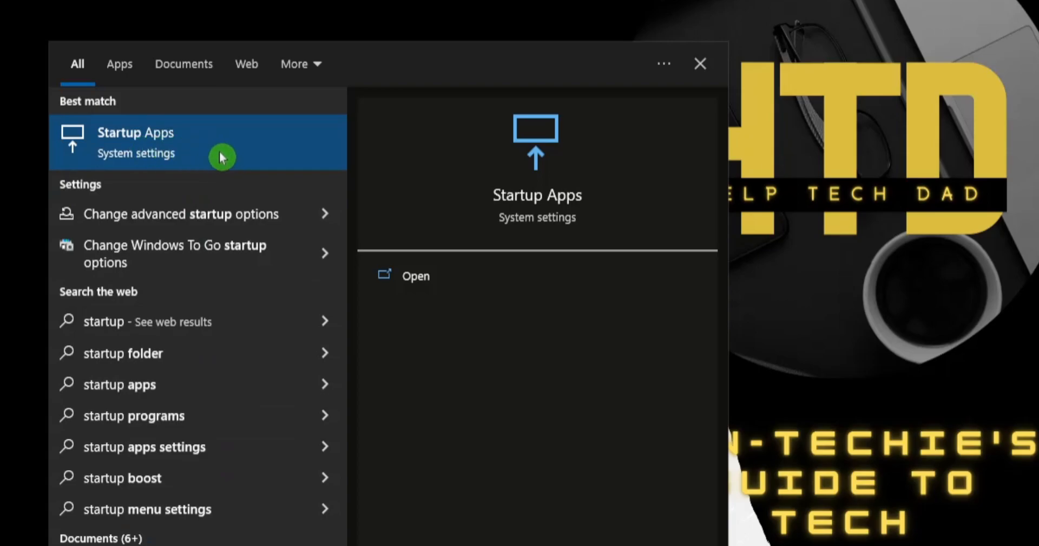
left_click(191, 145)
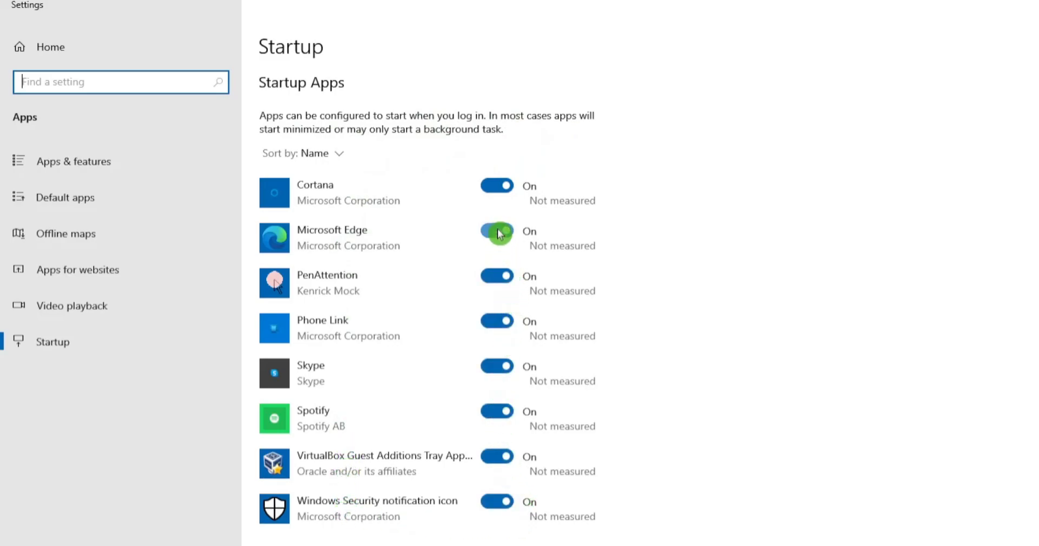
Turn off Cortana, Microsoft Edge, PenAttention, Phone Link, Skype and Spotify as startup apps and close Settings.
left_click(502, 185)
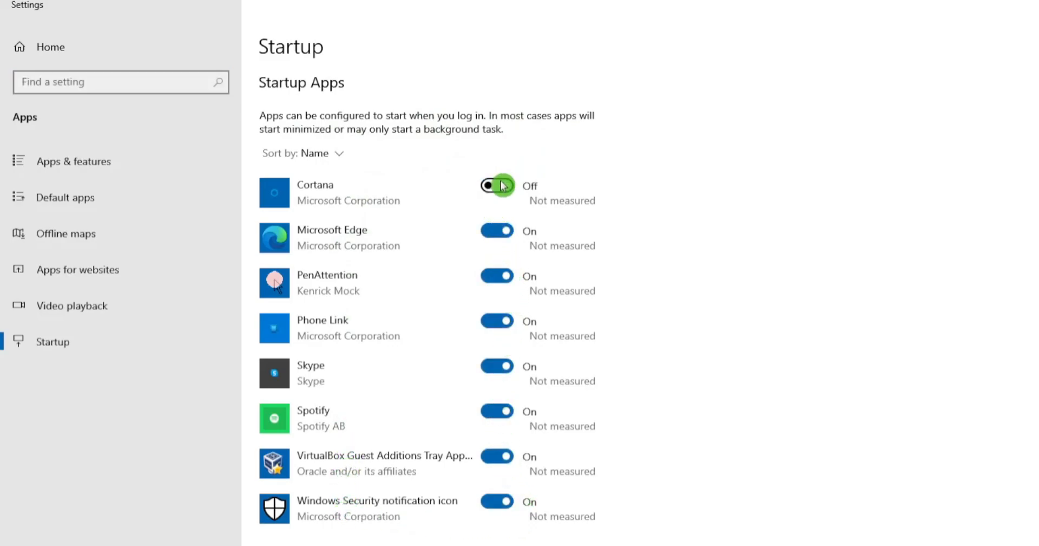
left_click(500, 234)
left_click(504, 282)
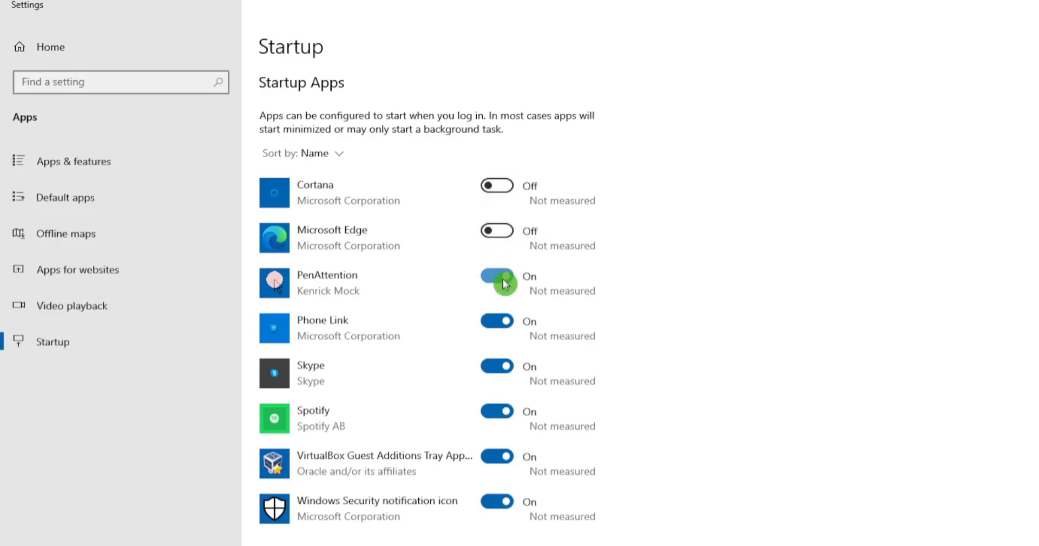
left_click(503, 323)
left_click(504, 367)
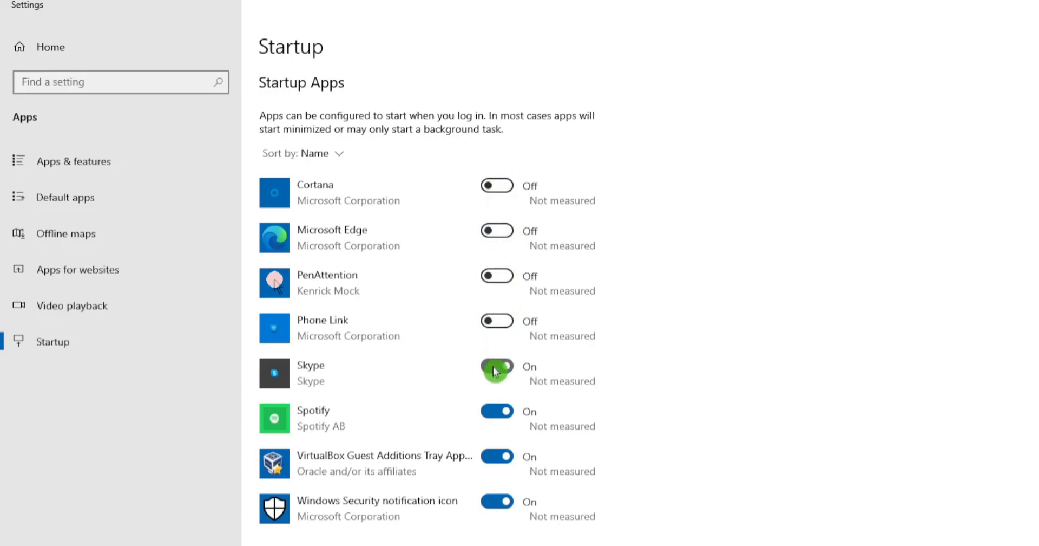
left_click(503, 415)
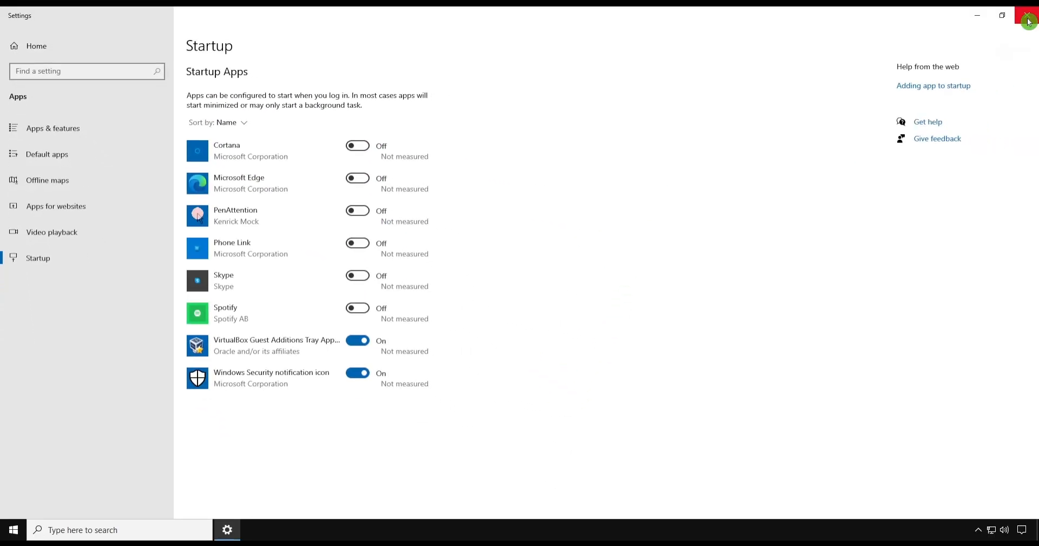
left_click(1028, 21)
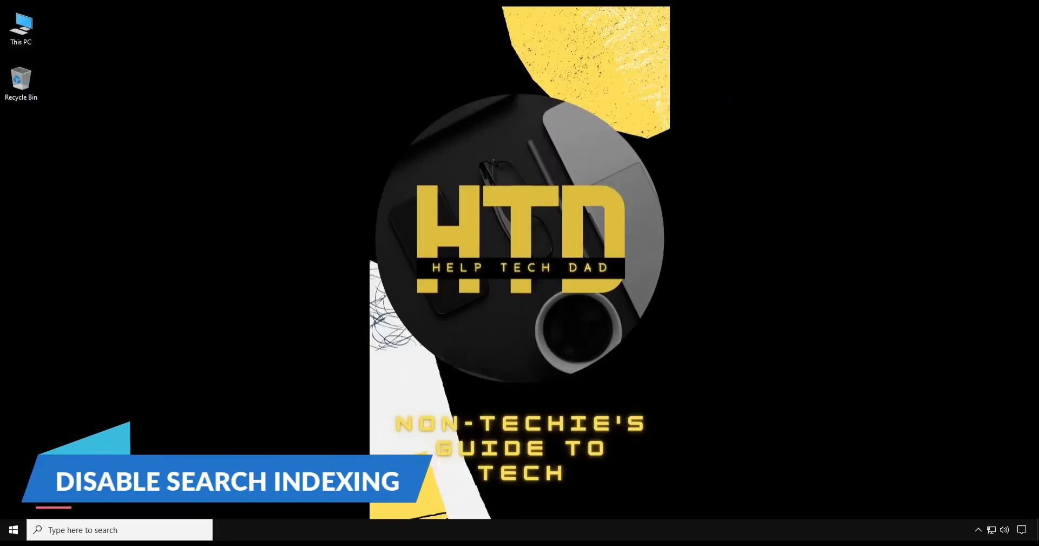
Search Windows for "indexing" and open Indexing Options.
left_click(148, 528)
type("i")
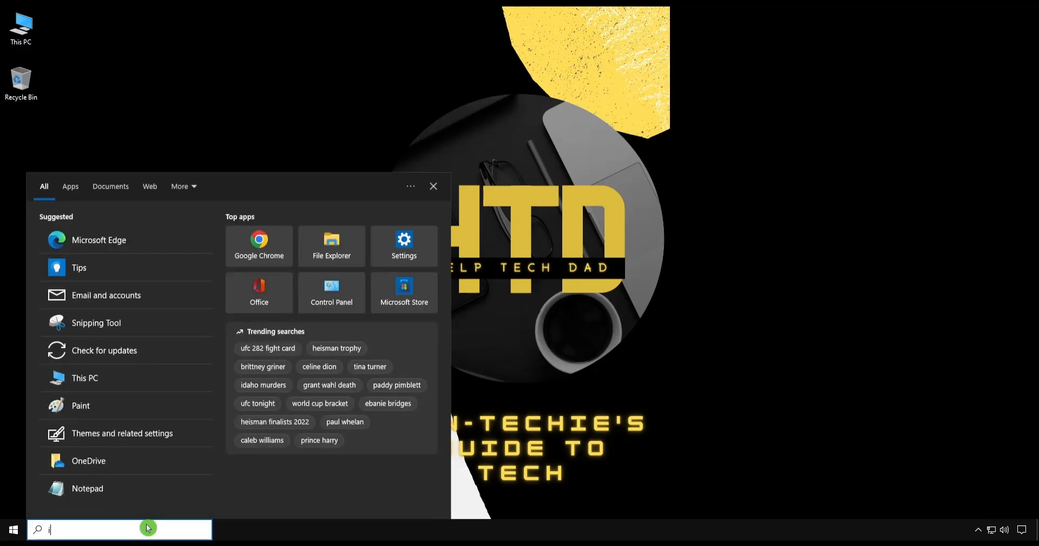
type("ndexing")
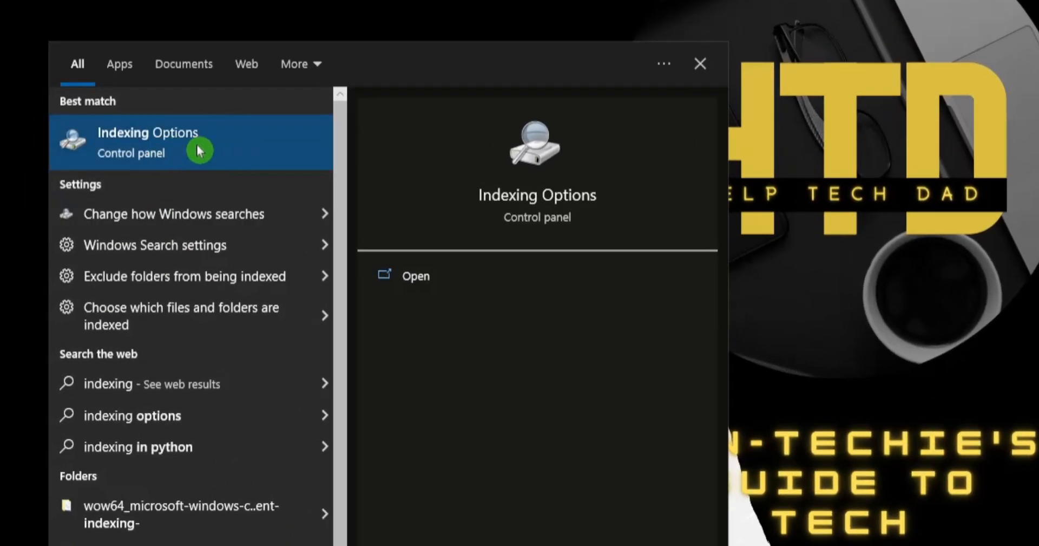
left_click(197, 144)
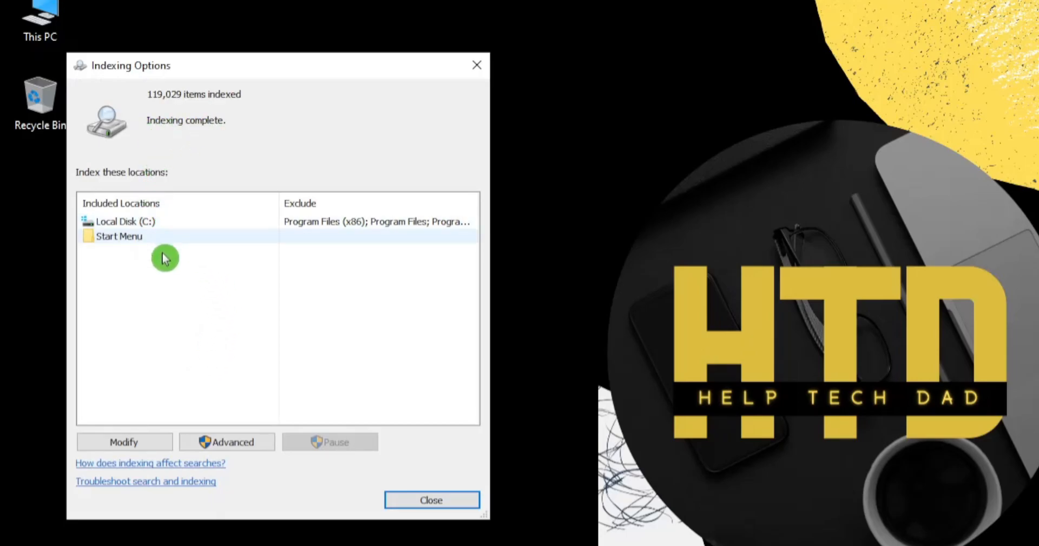
Show all indexed locations, exclude Local Disk (C:), Users and Windows from indexing, and close Indexing Options.
left_click(162, 445)
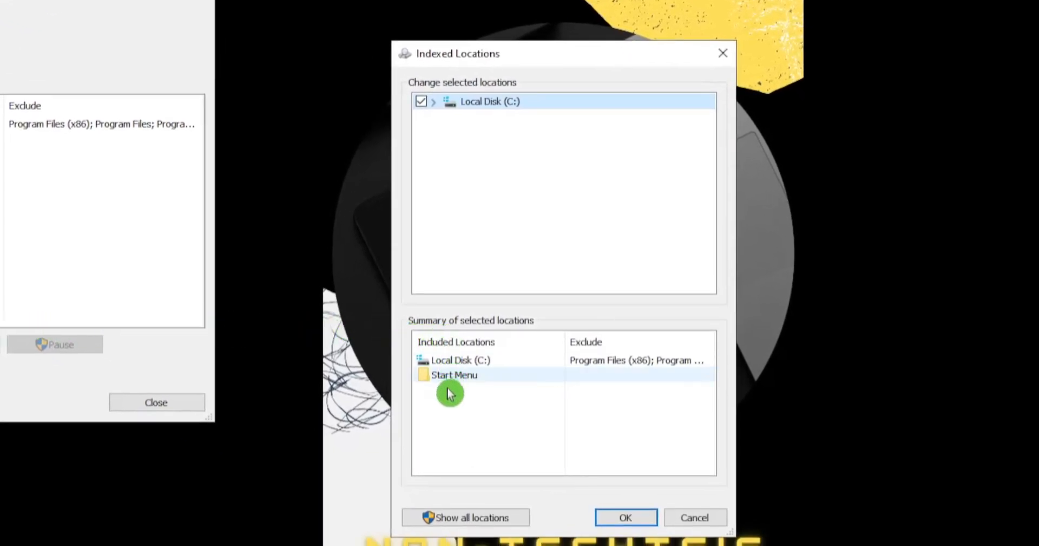
left_click(487, 516)
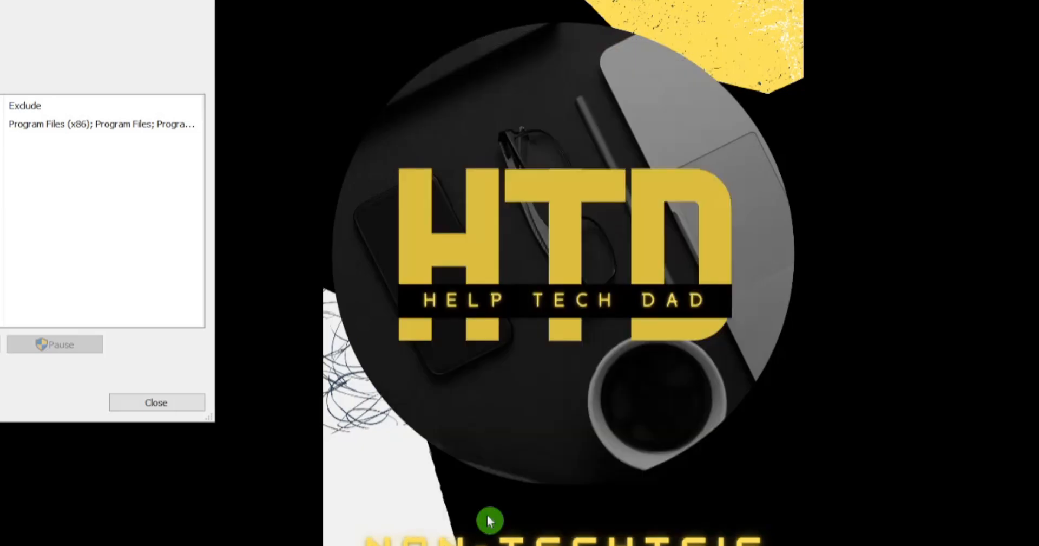
left_click(435, 102)
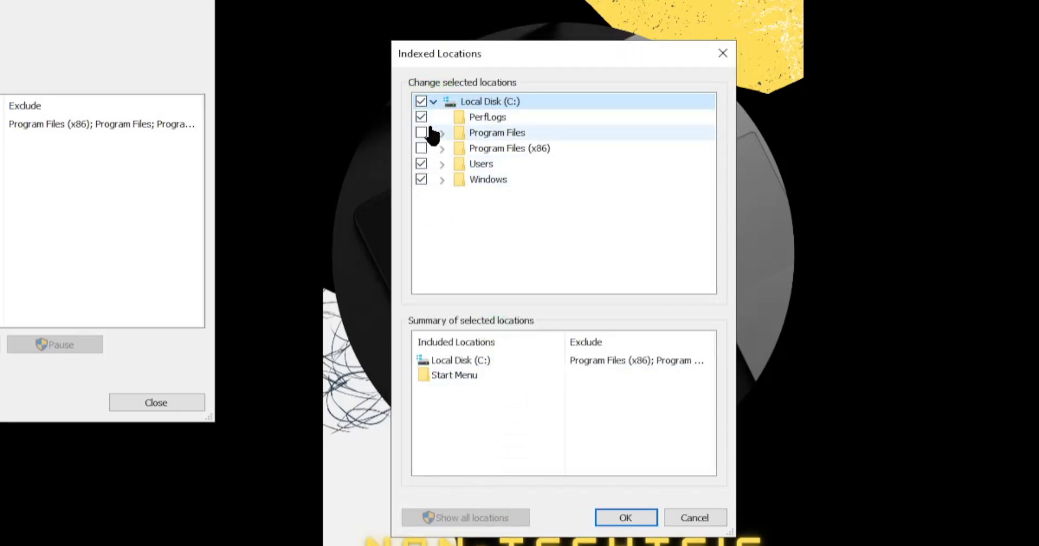
left_click(421, 102)
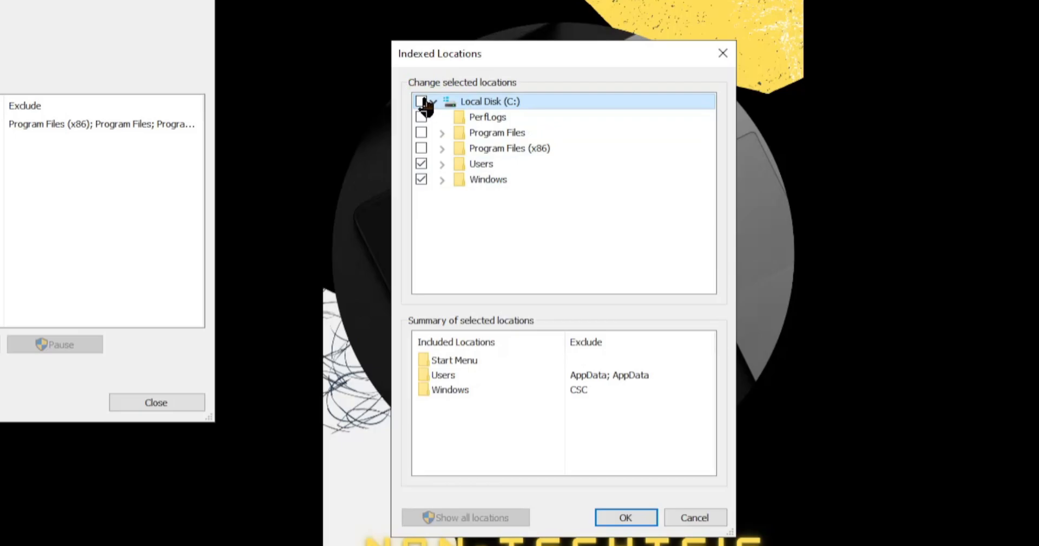
left_click(421, 164)
left_click(422, 179)
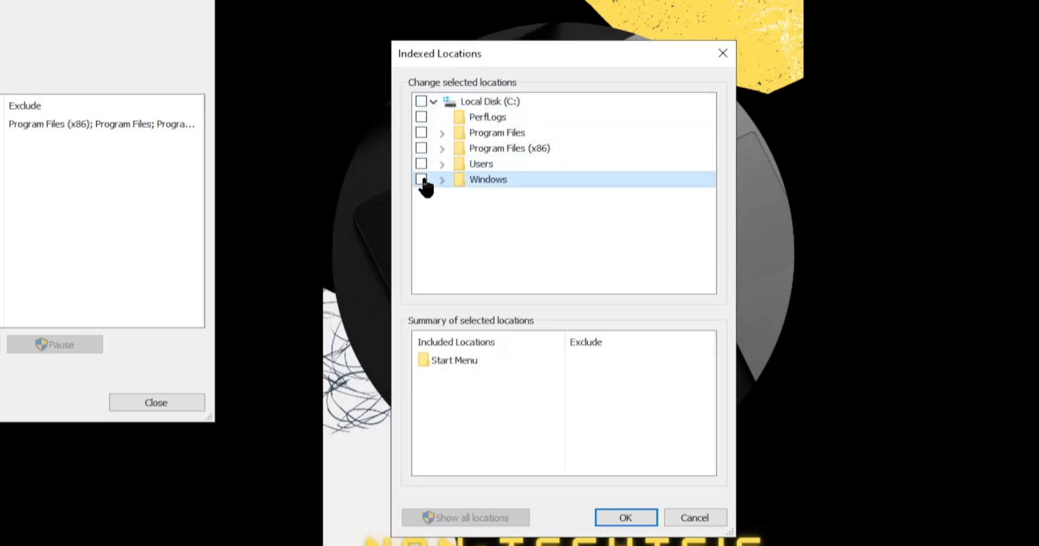
left_click(624, 518)
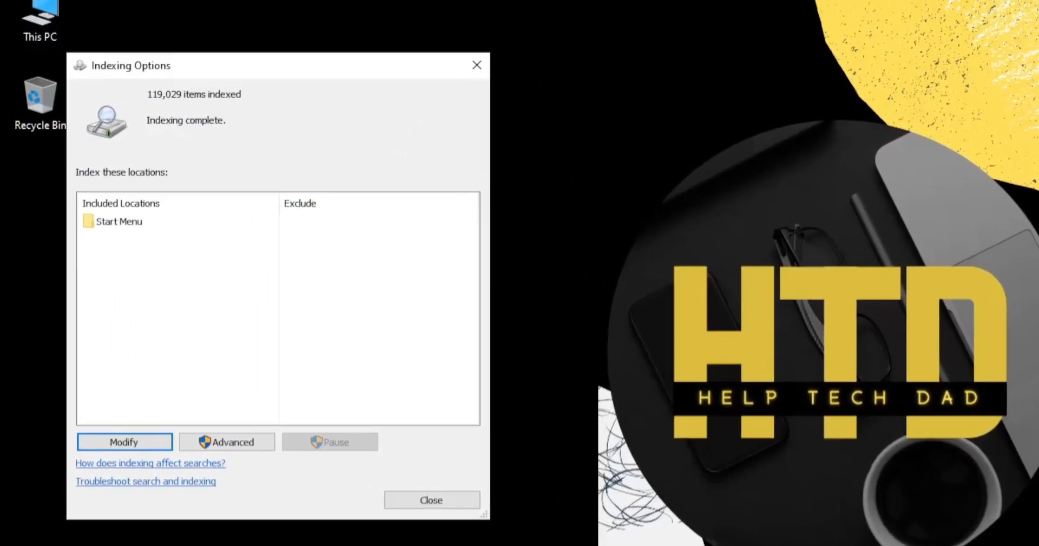
left_click(438, 499)
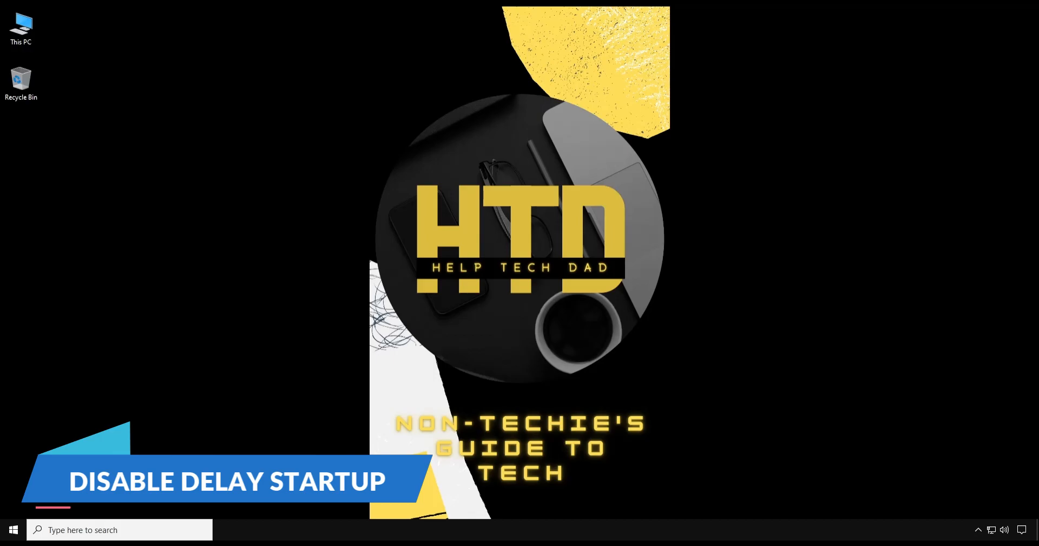
Search Windows for "advanced", view the advanced system settings and open the Startup and Recovery settings.
left_click(139, 530)
type("a")
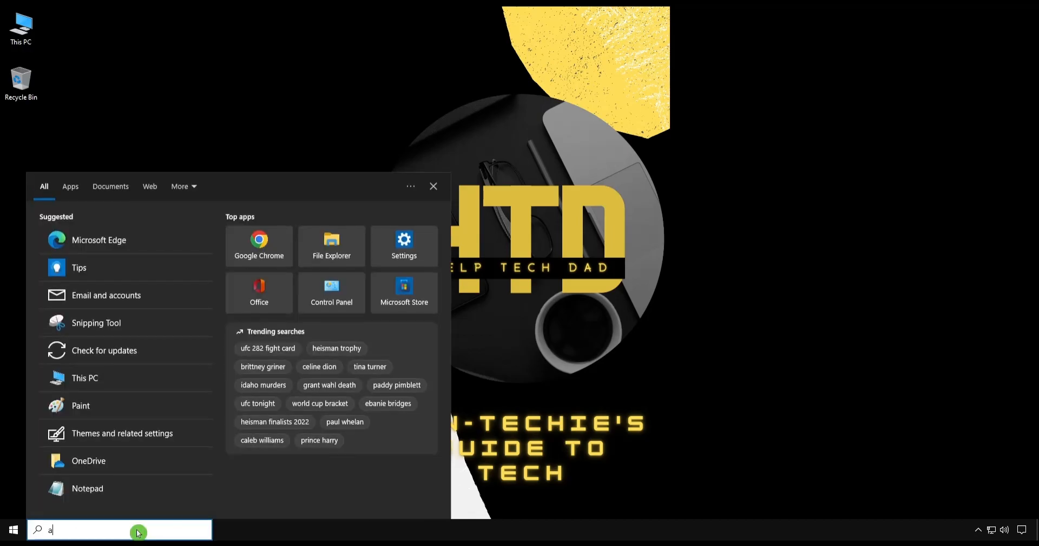
type("dvanced")
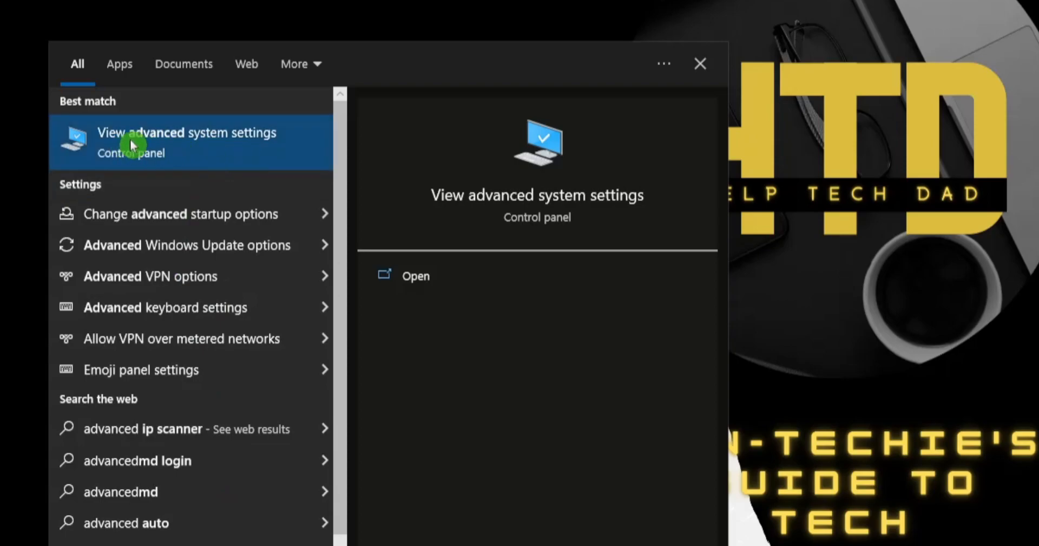
left_click(187, 156)
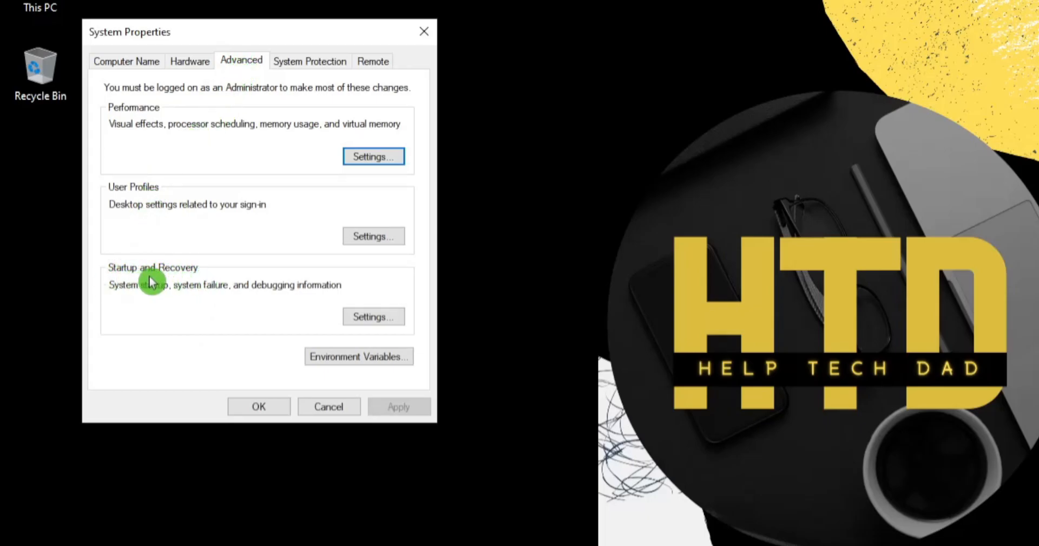
left_click(391, 319)
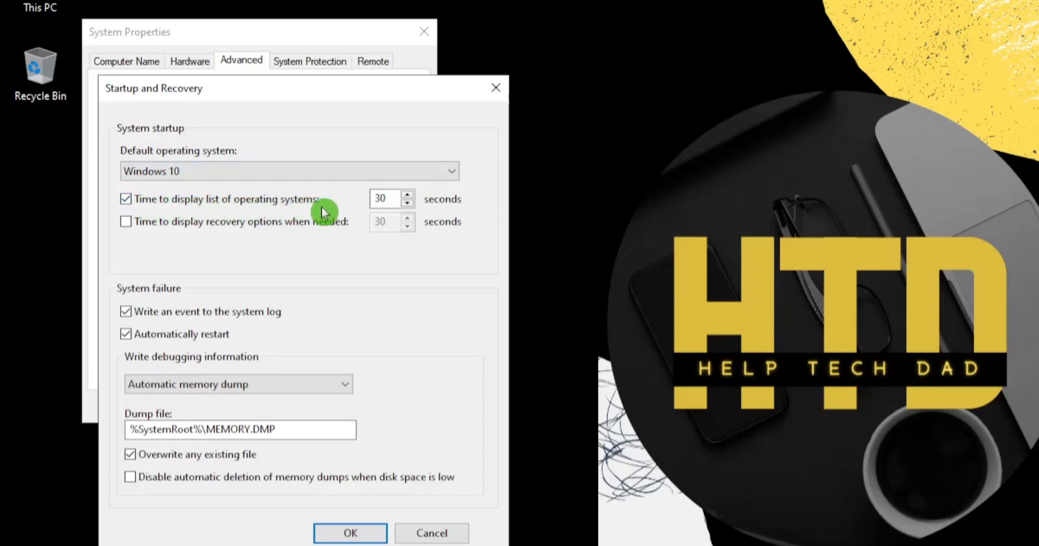
Set the time to display the list of operating systems to 0 seconds, disable that option and confirm both dialogs.
left_click(403, 208)
left_click(132, 200)
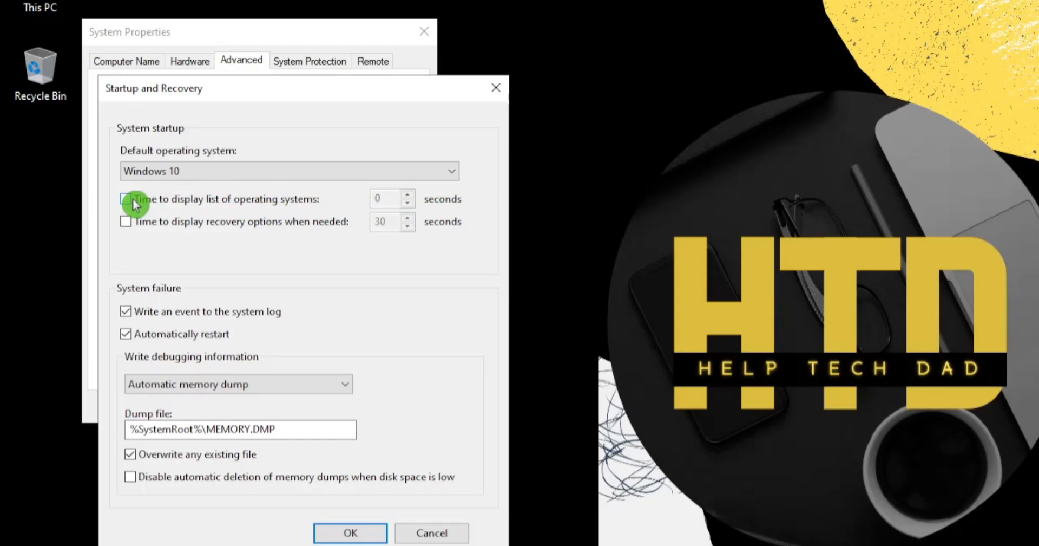
left_click(358, 533)
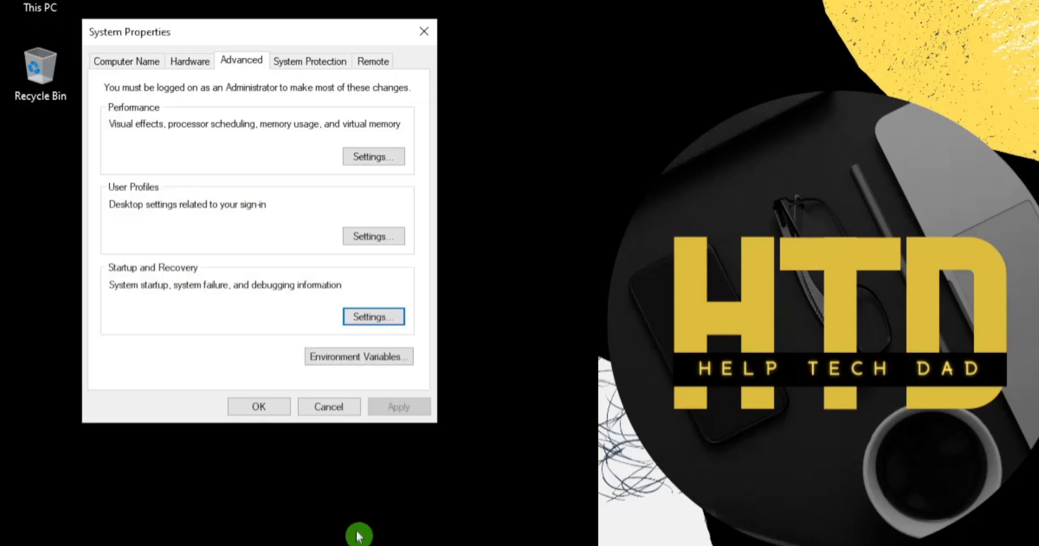
left_click(258, 406)
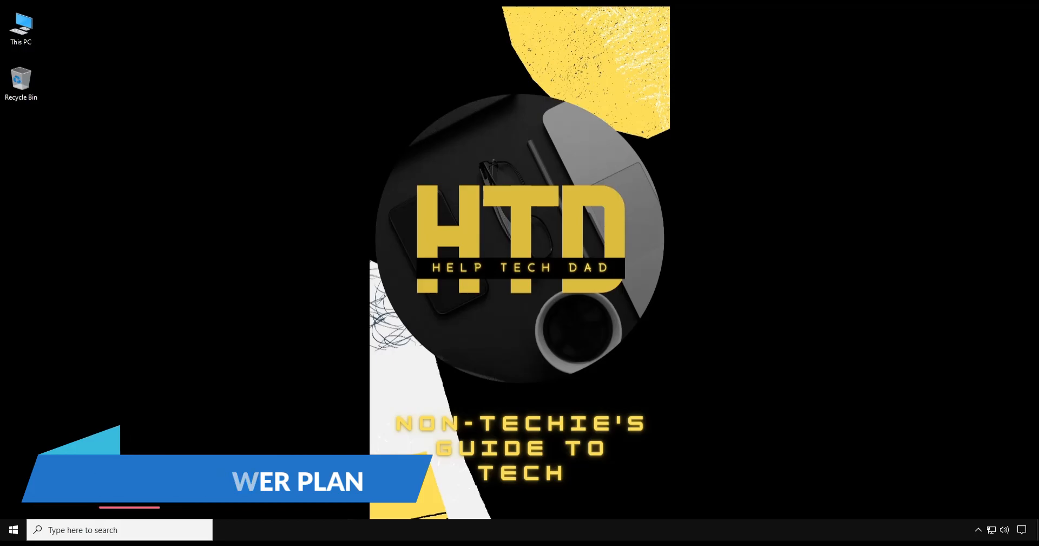
Search Windows for "control", open Power Options from Control Panel and choose the High performance plan.
left_click(155, 528)
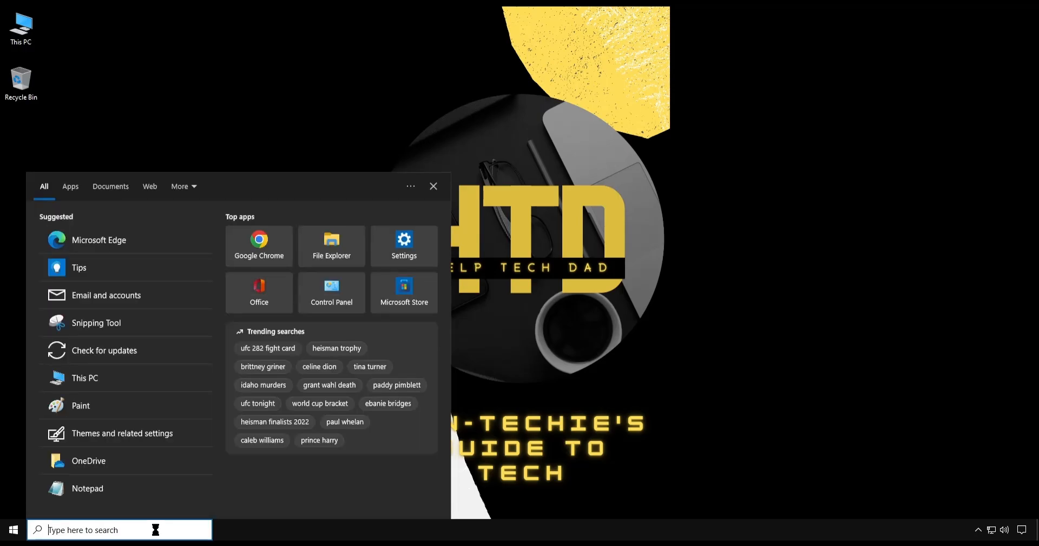
type("control")
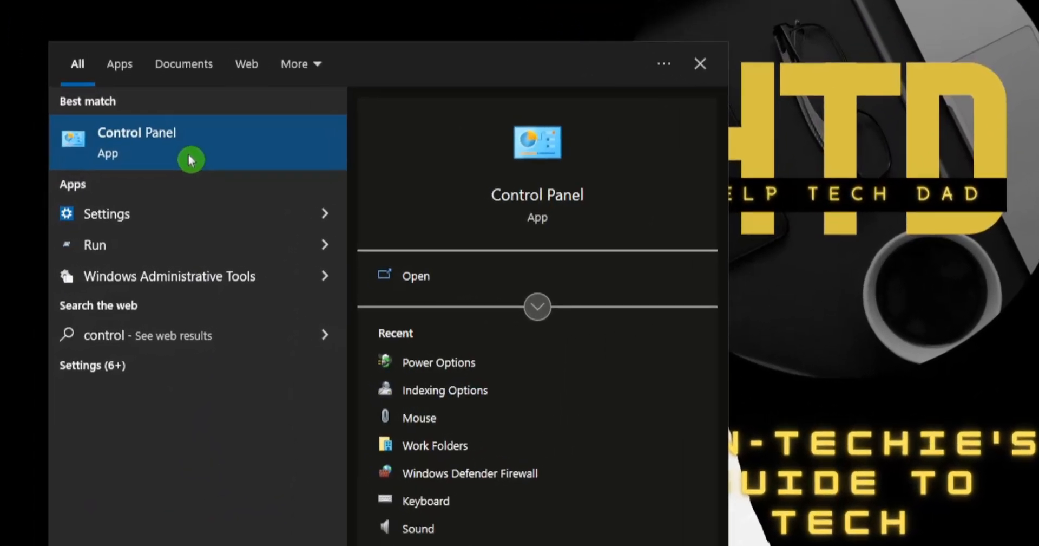
left_click(195, 145)
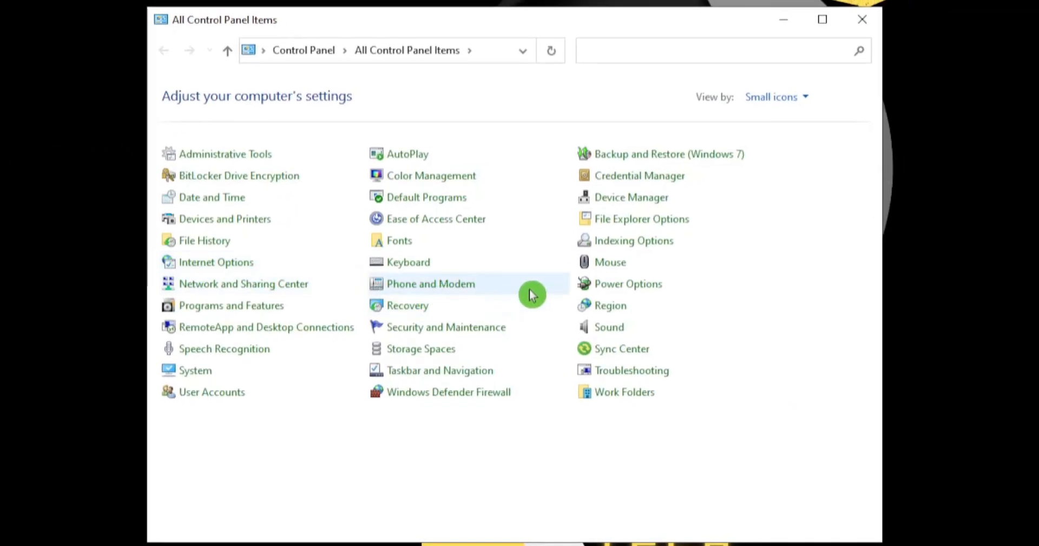
left_click(642, 288)
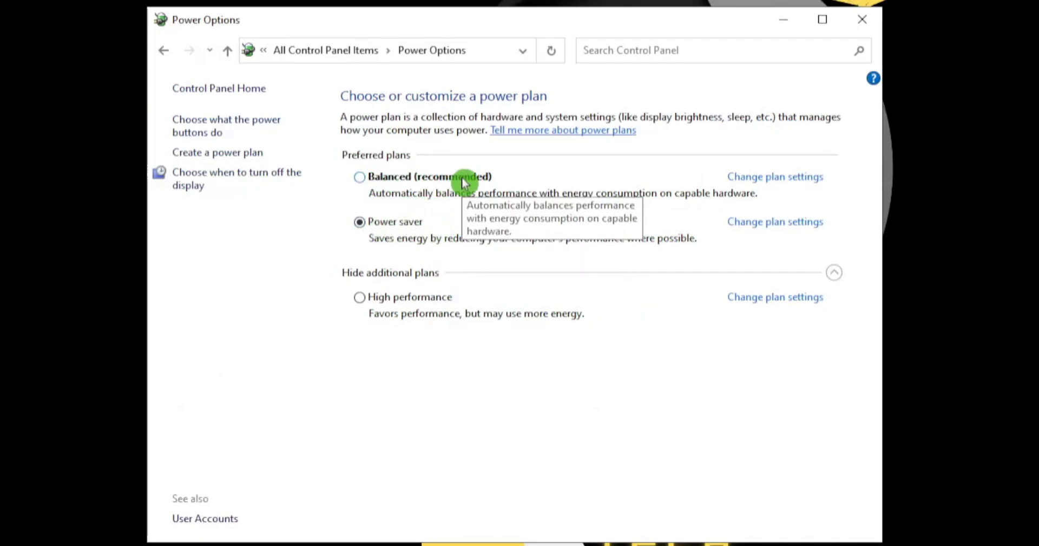
left_click(360, 299)
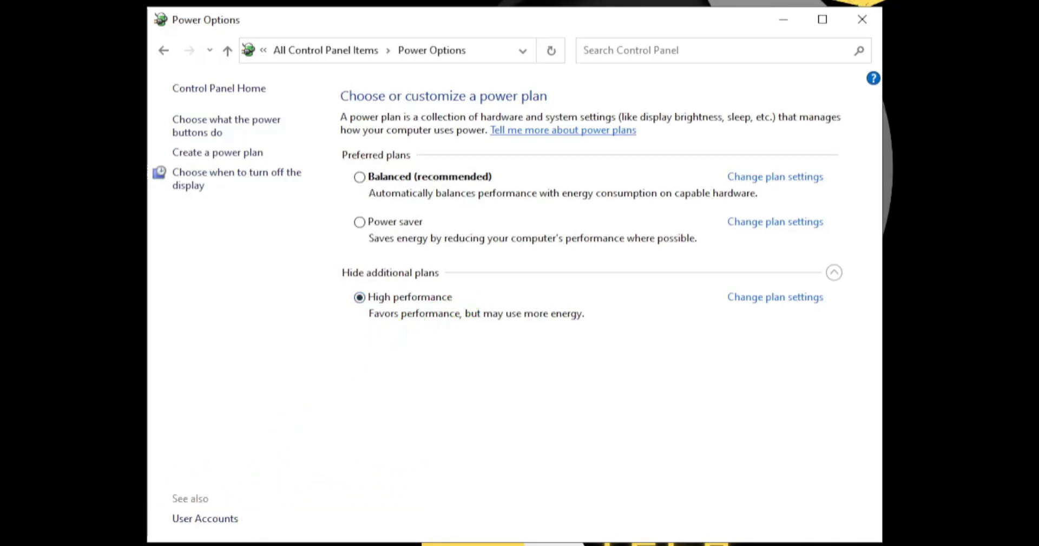
Search Windows for "cmd", run Command Prompt as administrator and allow it to make changes to the device.
left_click(137, 531)
type("cmd")
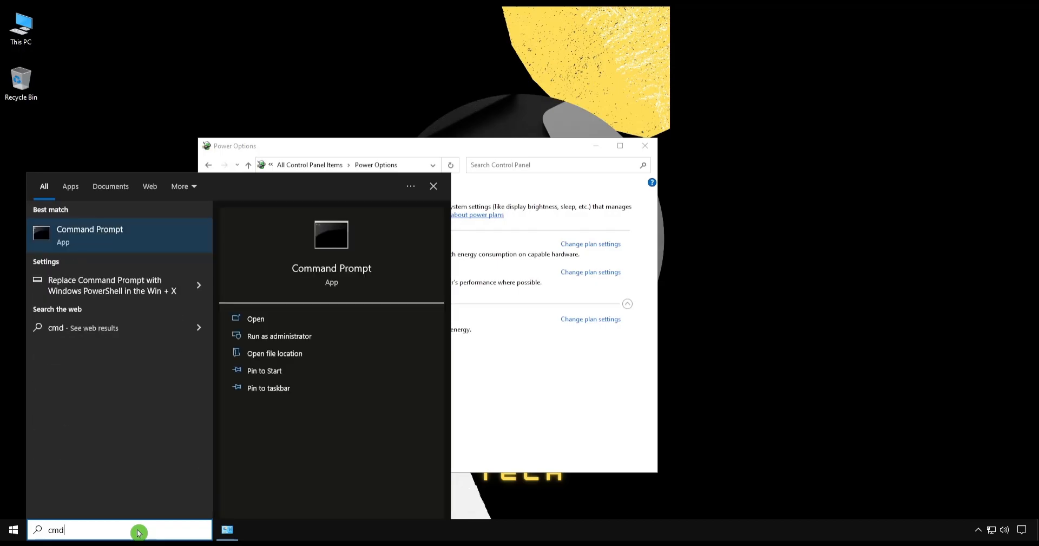
left_click(282, 336)
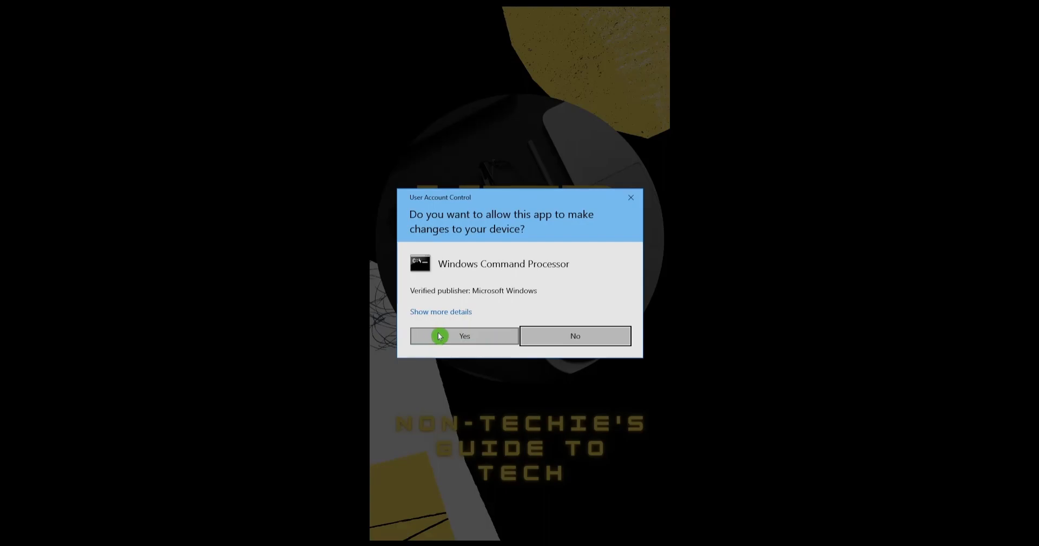
left_click(481, 338)
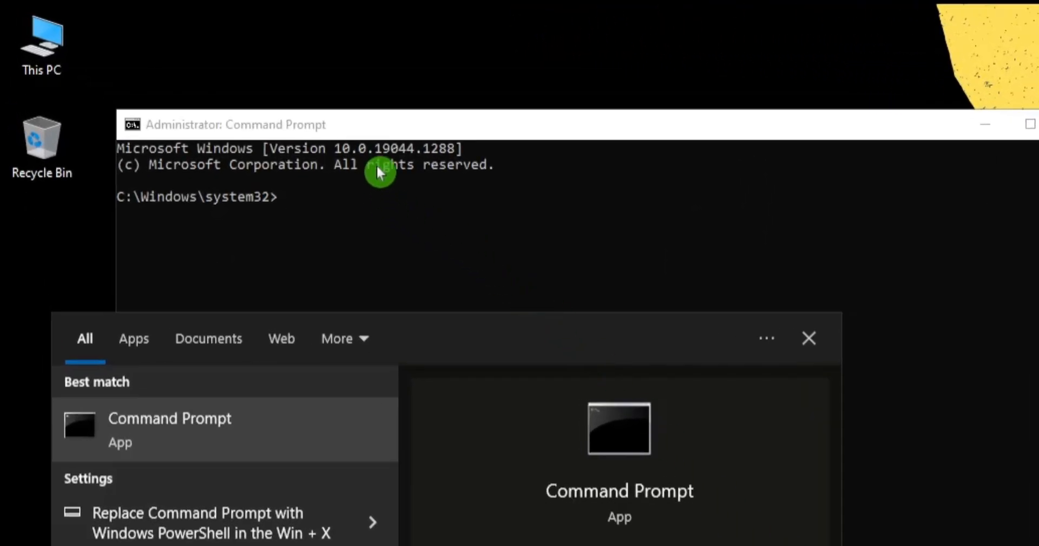
left_click(370, 123)
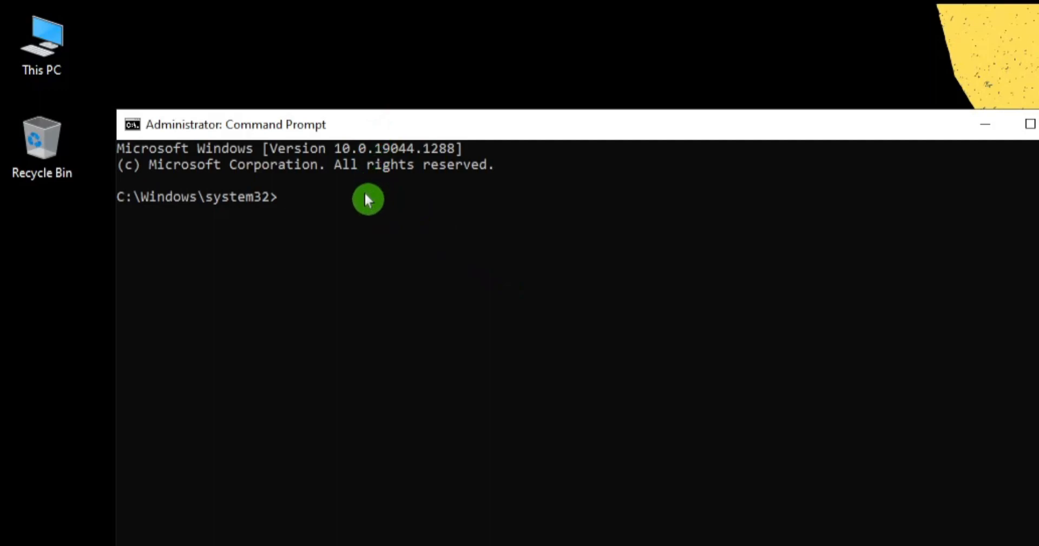
Run "powercfg -duplicatescheme e9a42b02-d5df-448d-aa00-03f14749eb61" in the administrator Command Prompt and close it.
type("powercfg -duplicatescheme e9a42b02-d5df-448d-aa00-03f14749eb61")
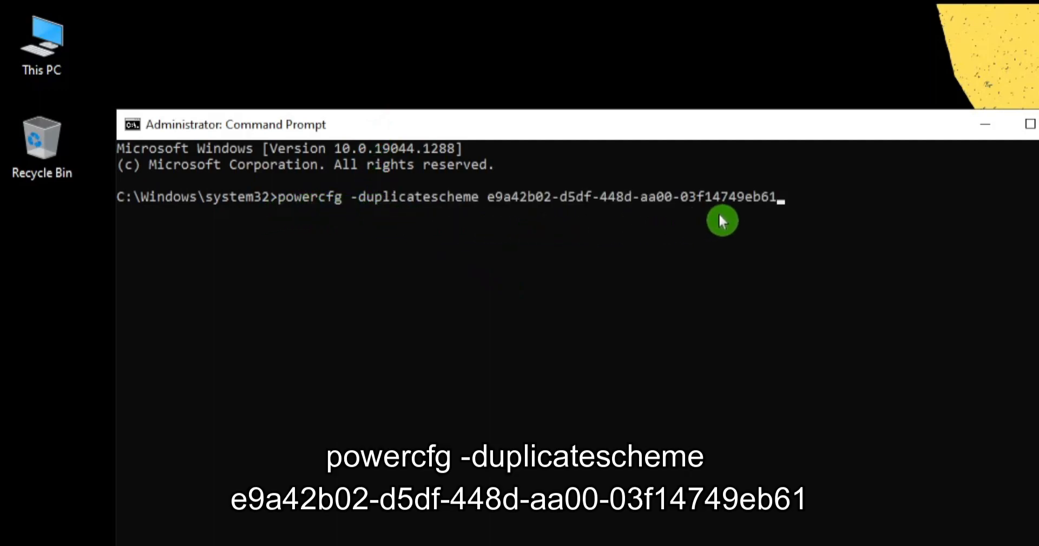
key("Return")
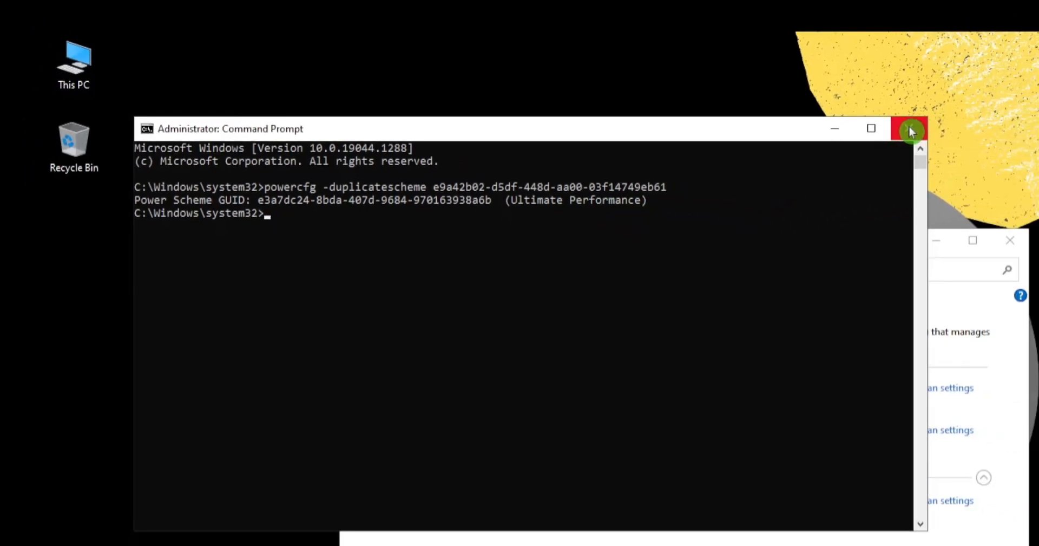
left_click(909, 129)
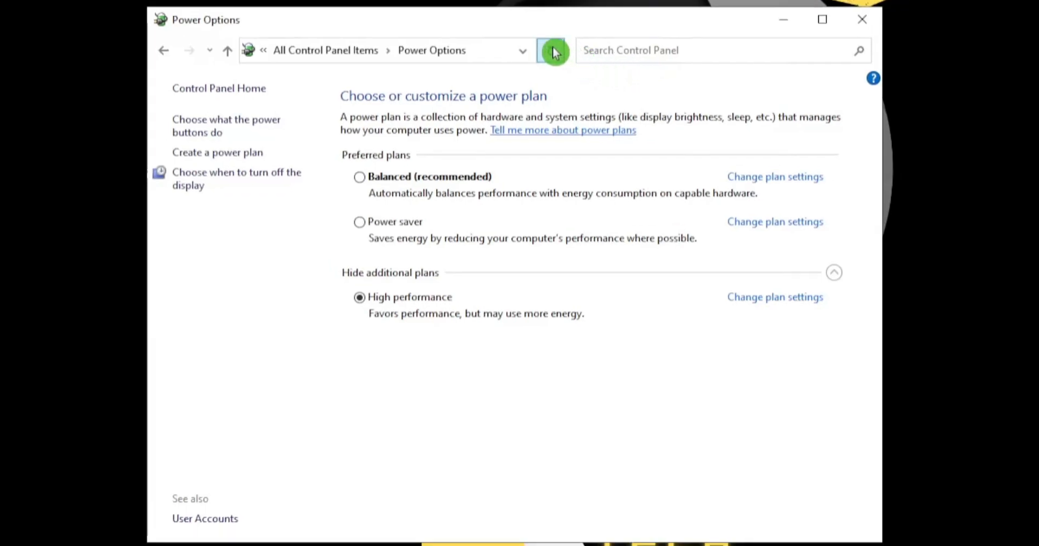
Refresh the list of power plans, choose the Ultimate Performance plan and close Power Options.
left_click(554, 50)
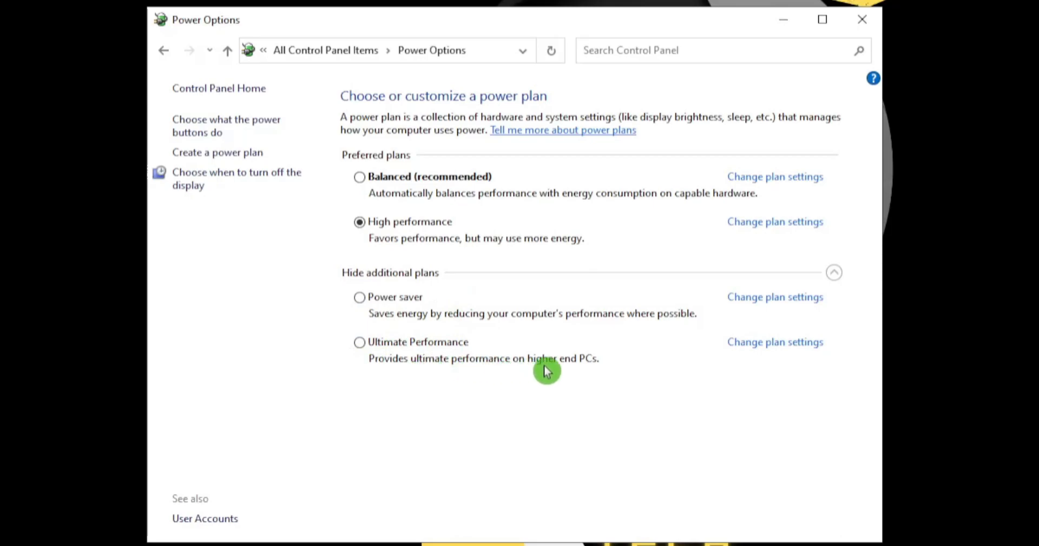
left_click(360, 341)
left_click(866, 19)
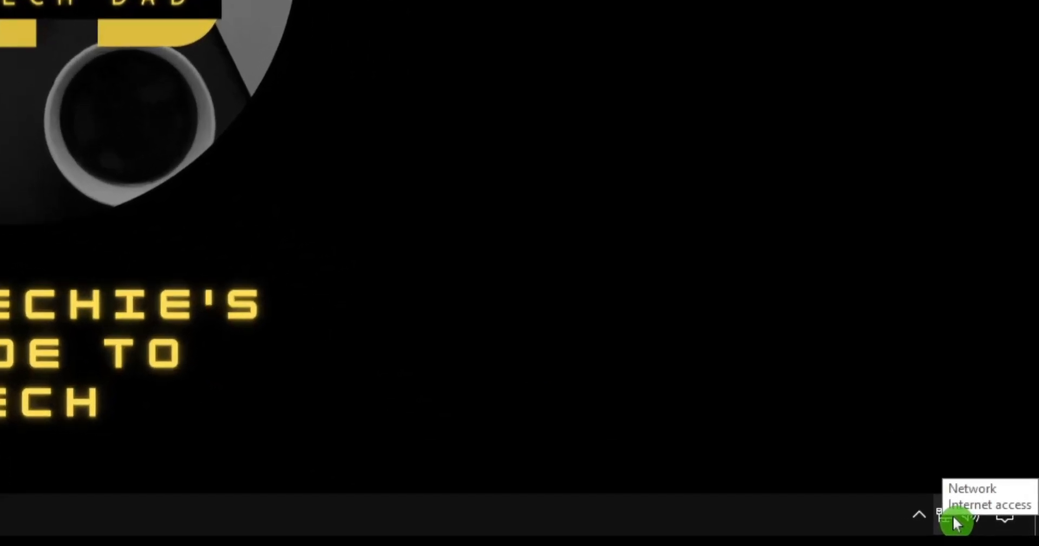
Open the connected Ethernet network's properties from Network & Internet settings and turn on Set as metered connection.
right_click(996, 531)
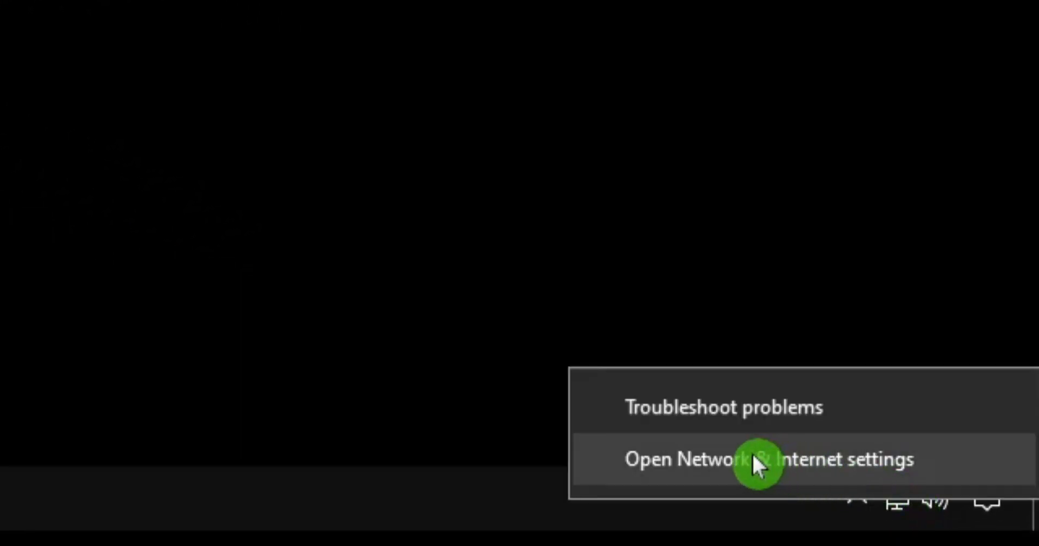
left_click(801, 459)
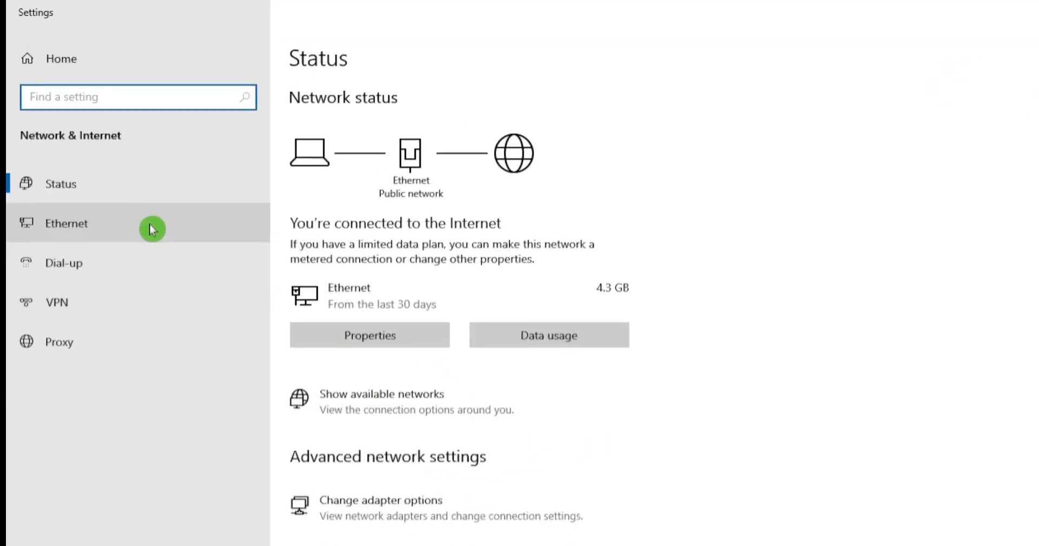
left_click(149, 229)
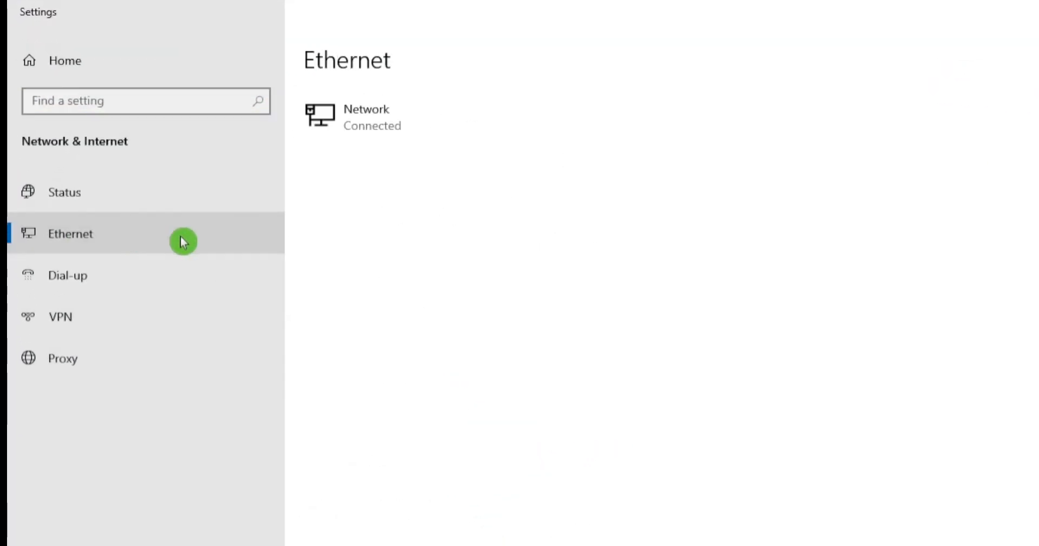
left_click(448, 114)
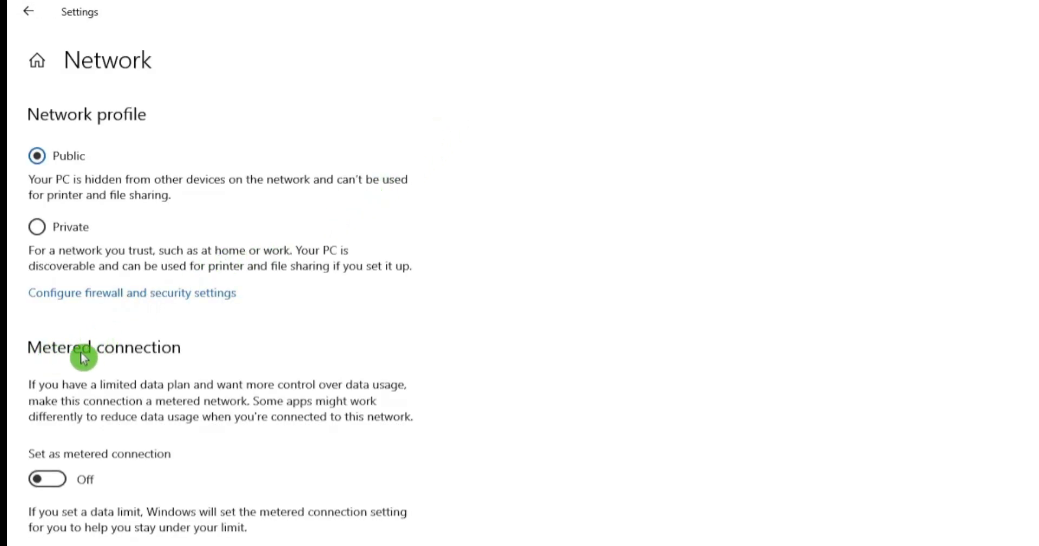
left_click(56, 482)
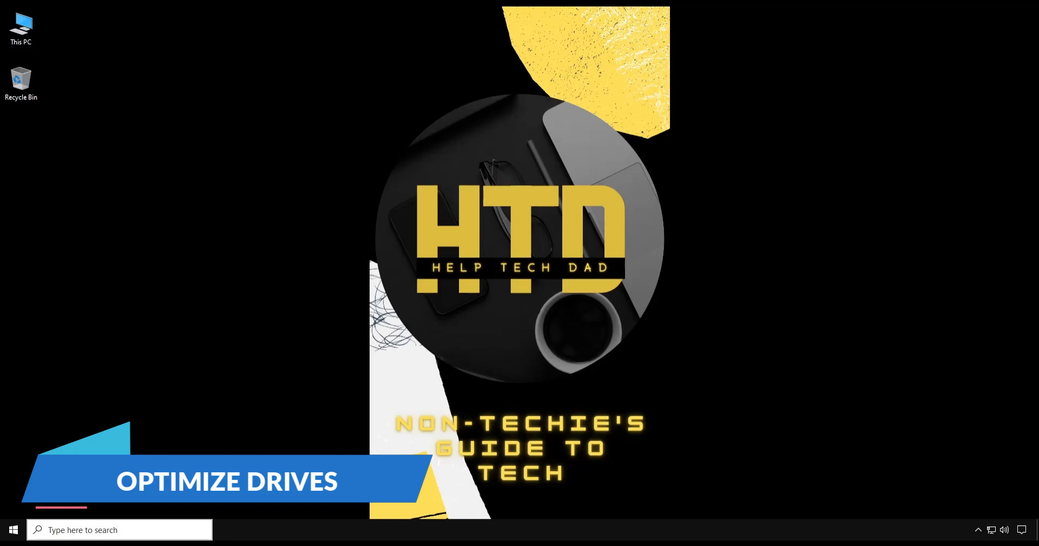
Search Windows for "defrag" and open Defragment and Optimize Drives.
left_click(117, 530)
type("defrag")
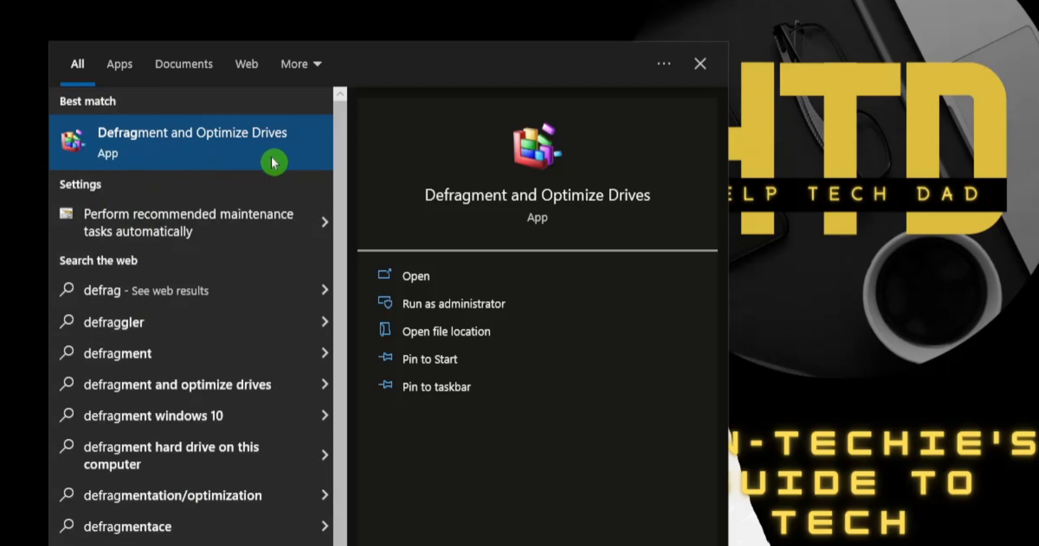
left_click(271, 156)
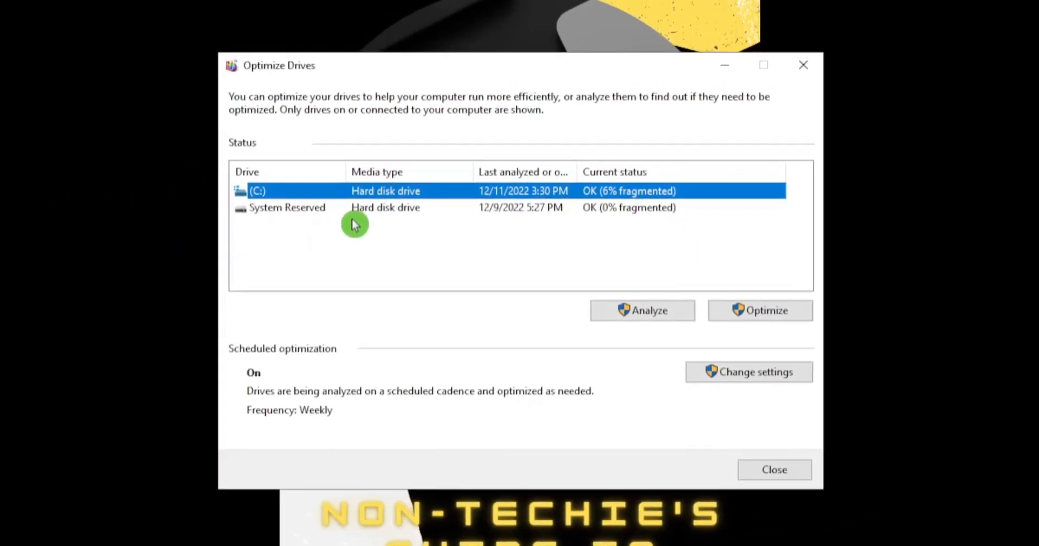
Optimize the C: hard disk drive and close Optimize Drives.
left_click(273, 209)
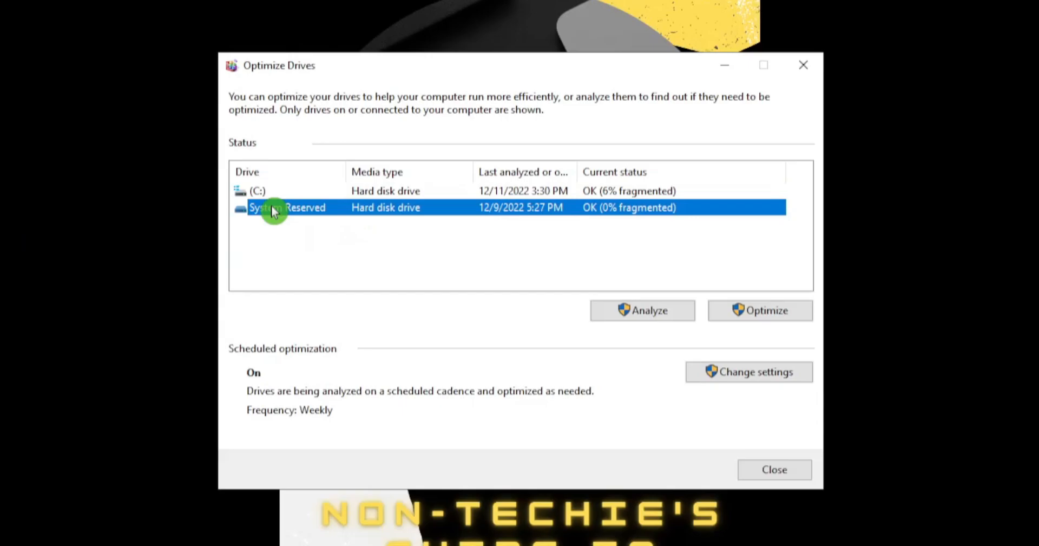
left_click(289, 193)
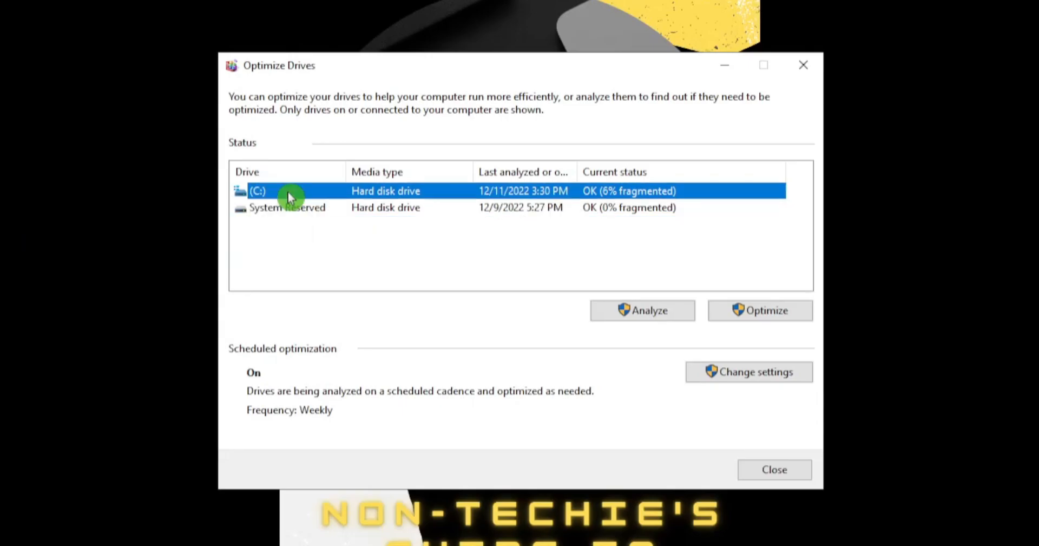
left_click(788, 319)
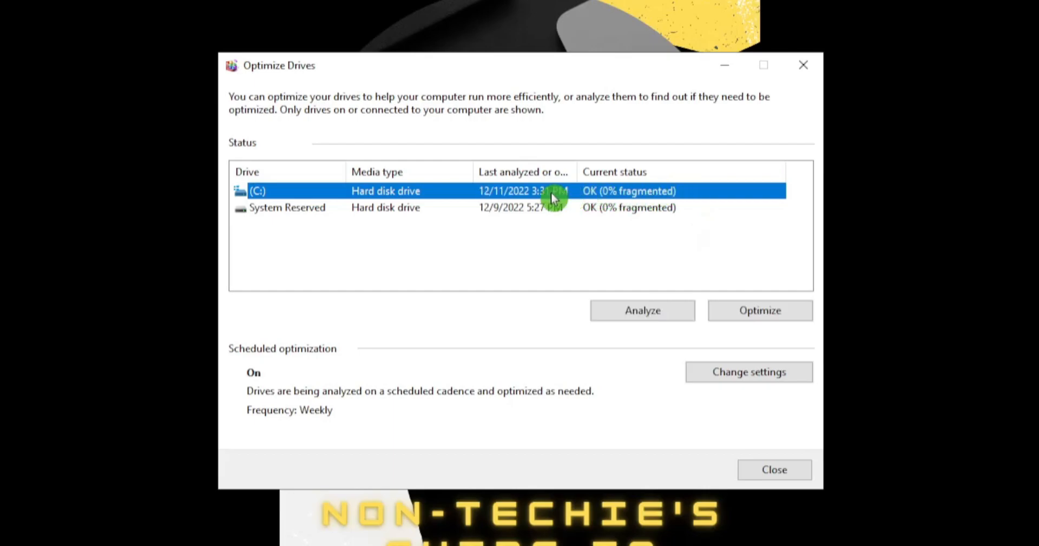
left_click(774, 470)
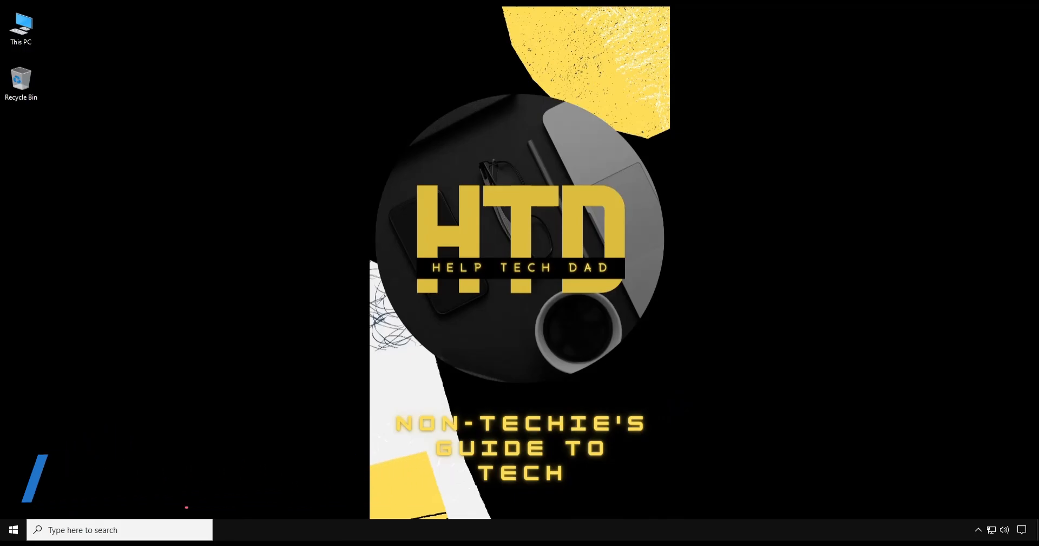
Restart the computer from the Start menu's power options.
left_click(14, 536)
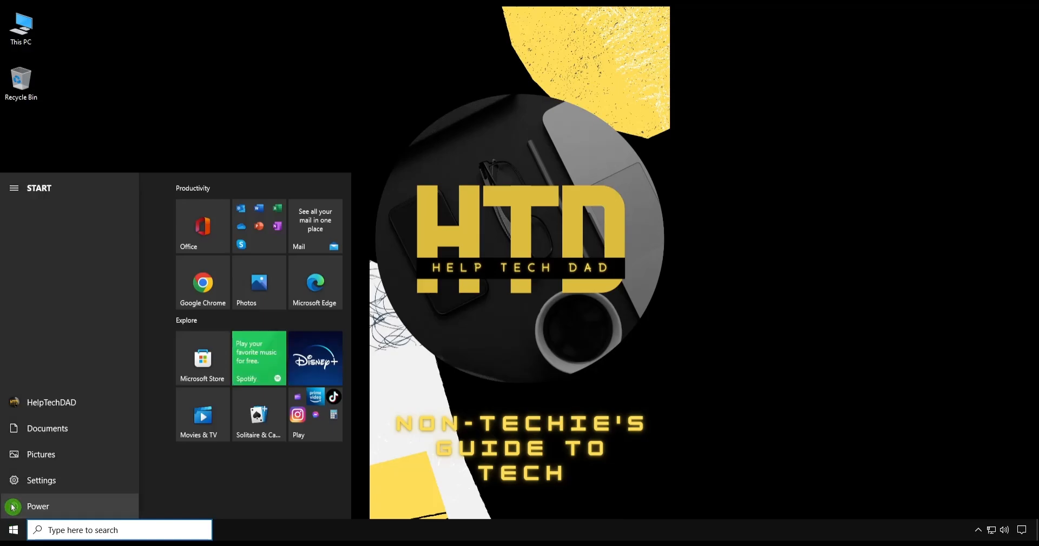
left_click(54, 506)
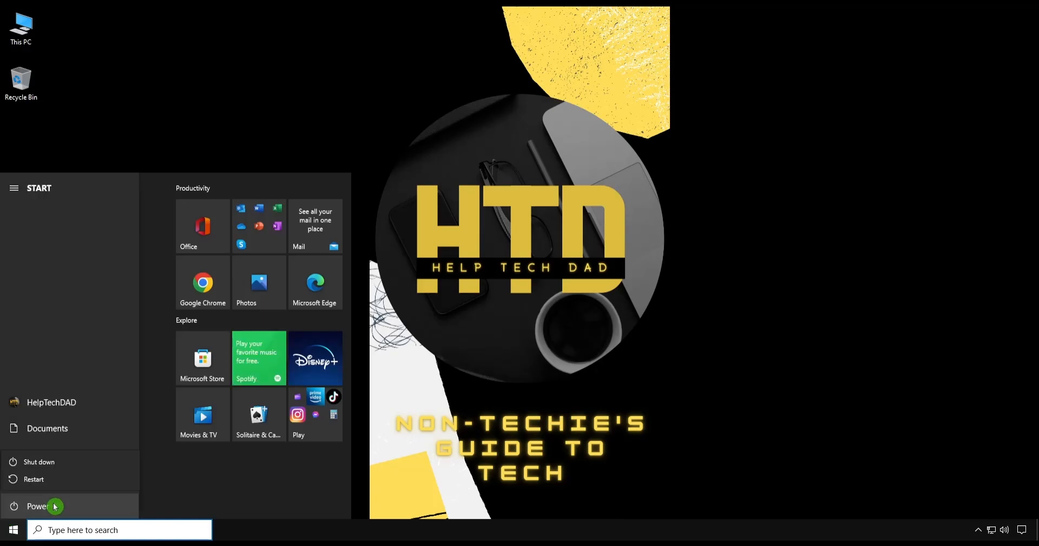
left_click(84, 479)
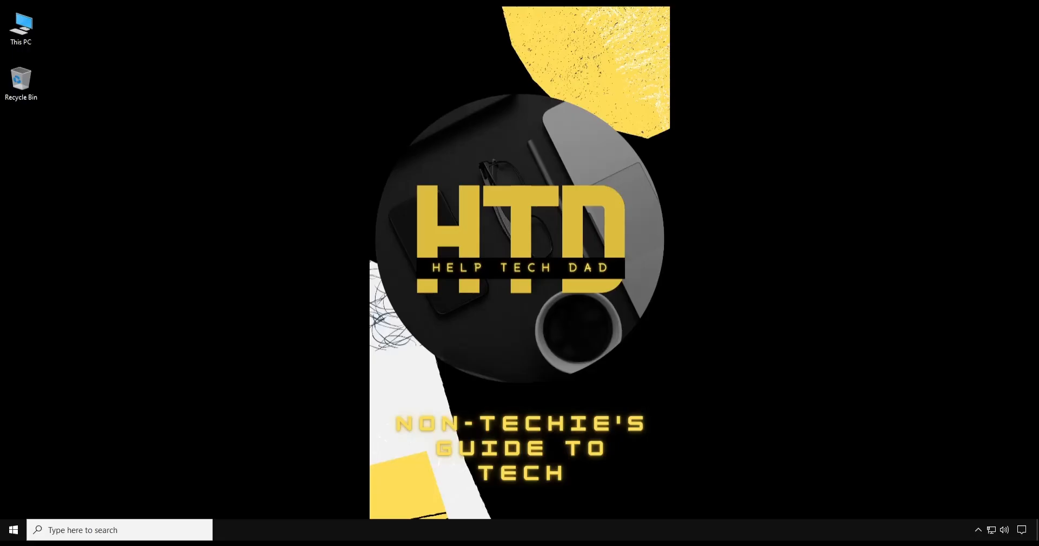